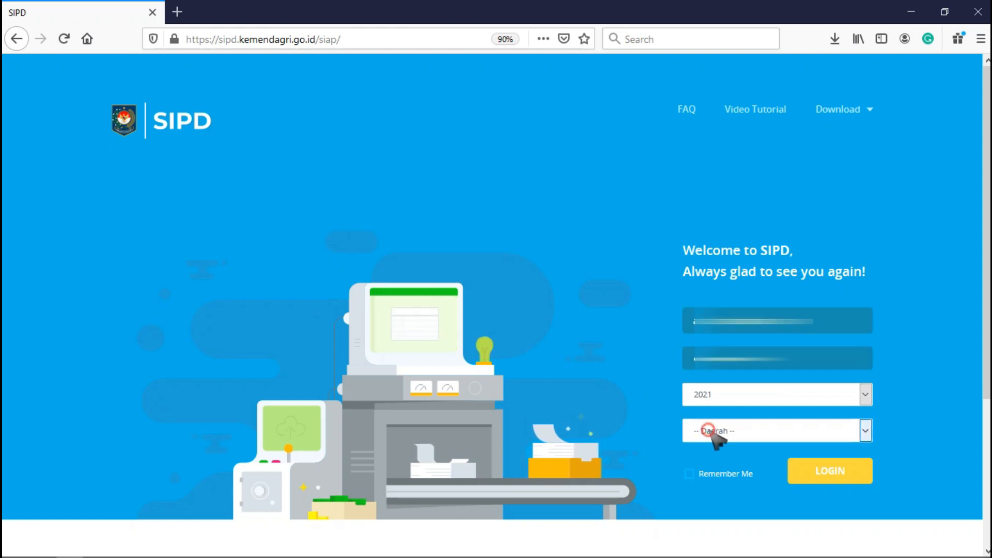
Log in with Provinsi Sumatera Selatan as the Daerah and deny the site access to the location.
left_click(713, 431)
left_click_drag(872, 153, 870, 411)
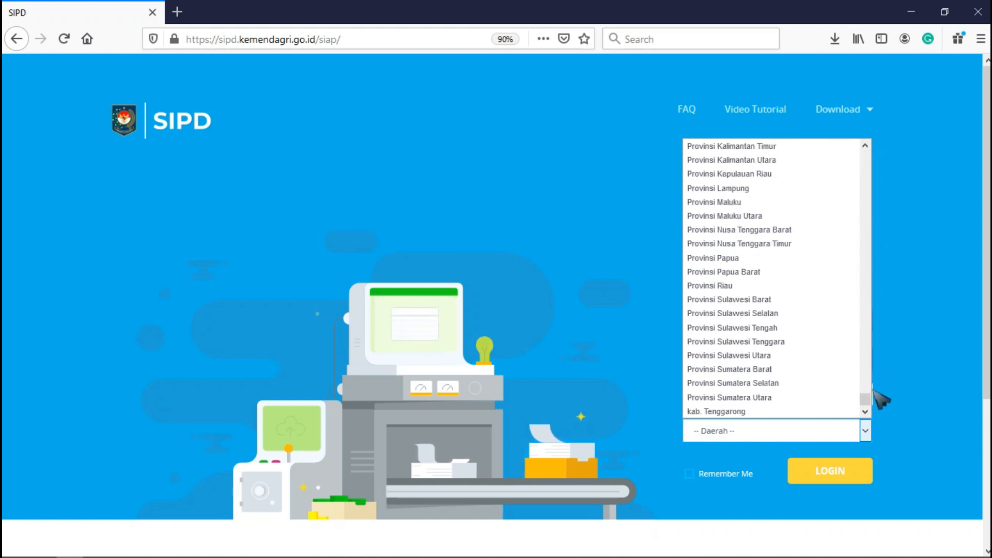
left_click(797, 384)
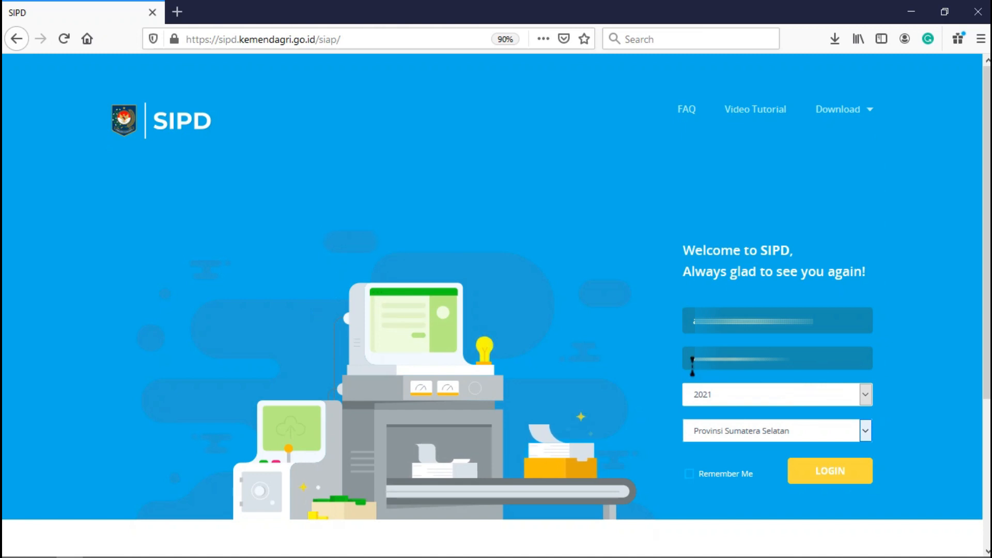
left_click(654, 383)
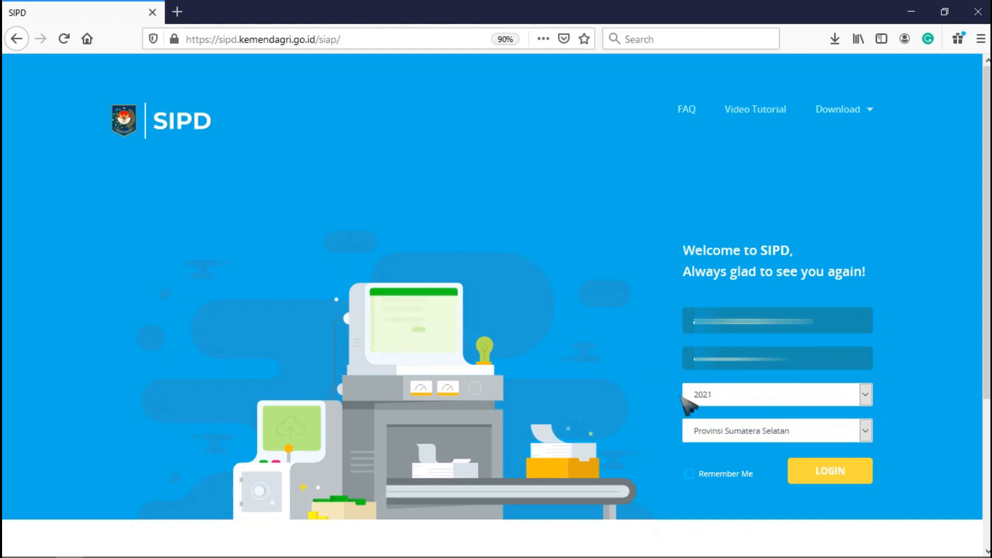
left_click(818, 466)
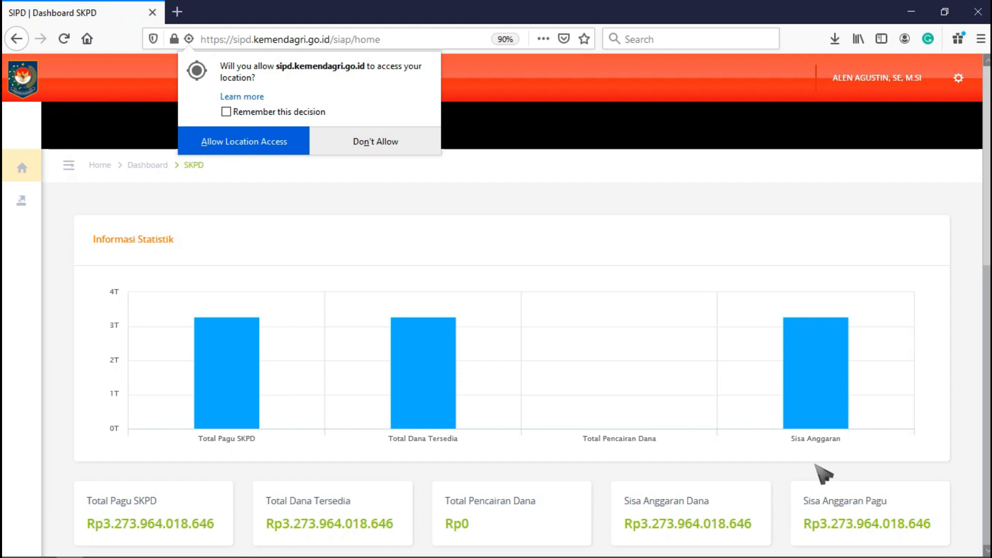
left_click(405, 143)
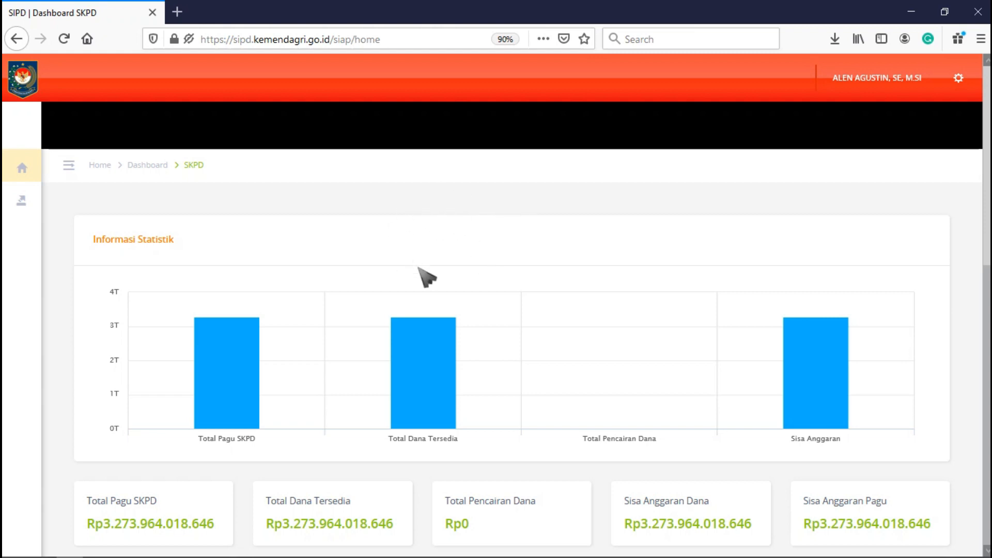
Examine the SKPD dashboard's budget statistics, its Daftar Kegiatan table and the account options.
scroll(427, 276, "down", 5)
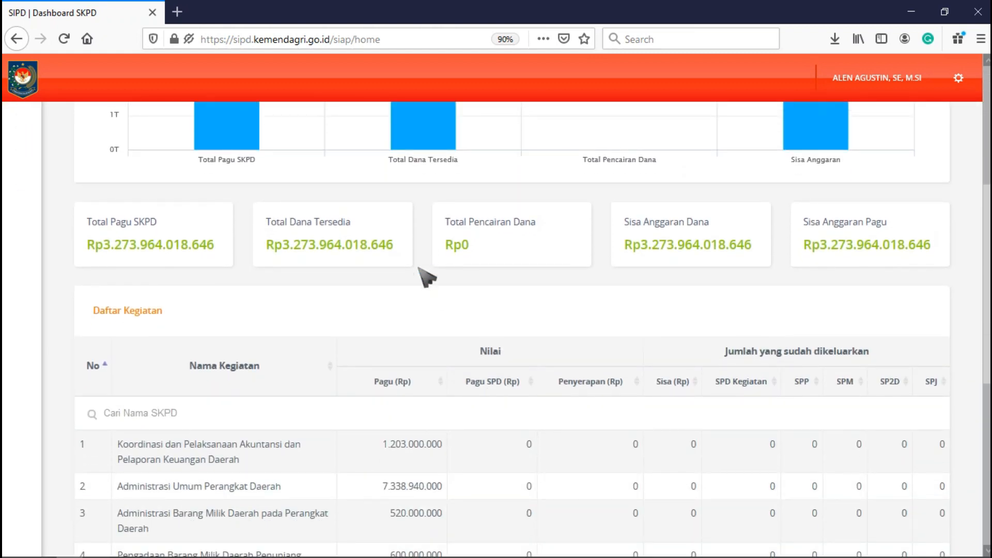
scroll(426, 277, "down", 3)
scroll(418, 267, "down", 2)
scroll(427, 276, "up", 1)
scroll(426, 277, "down", 1)
scroll(426, 276, "up", 4)
scroll(428, 278, "up", 5)
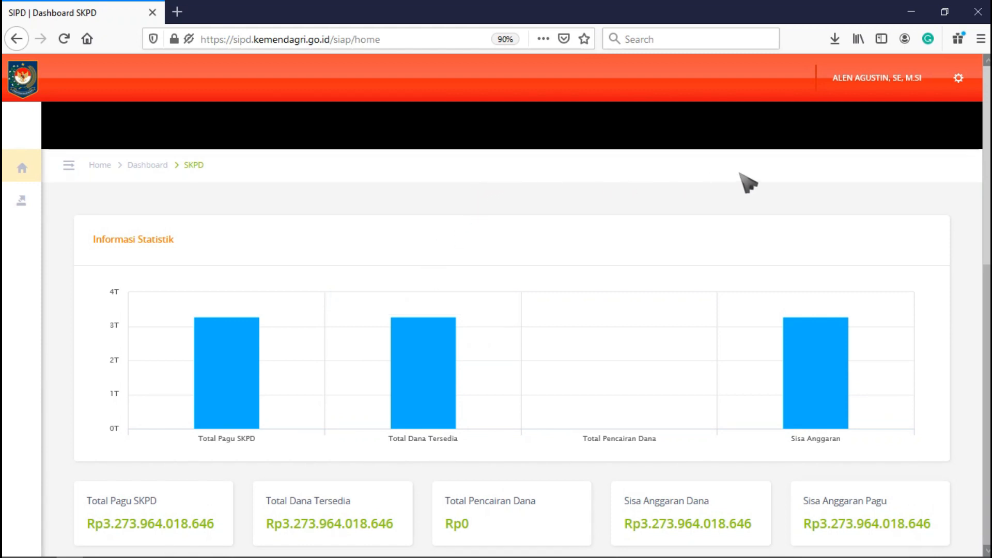
left_click(941, 80)
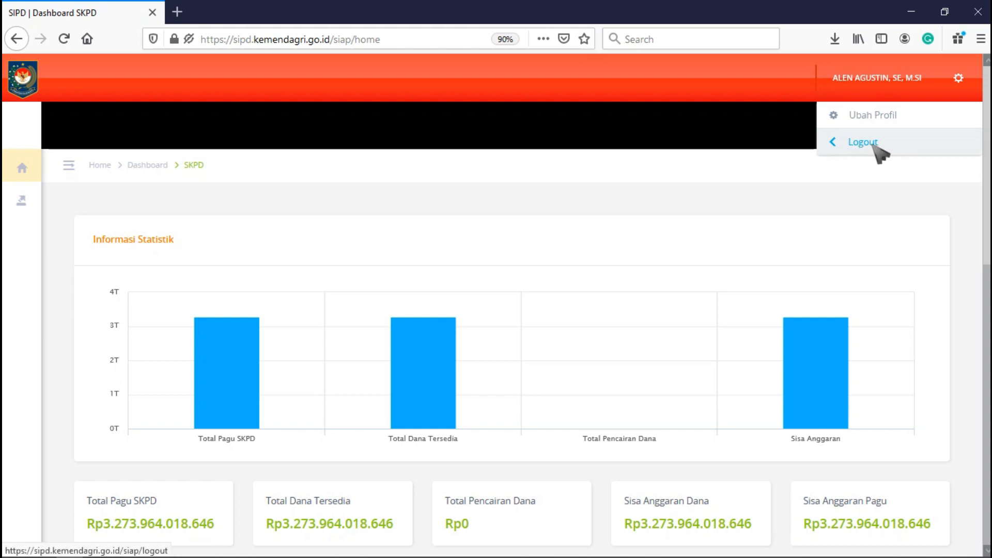
left_click(472, 196)
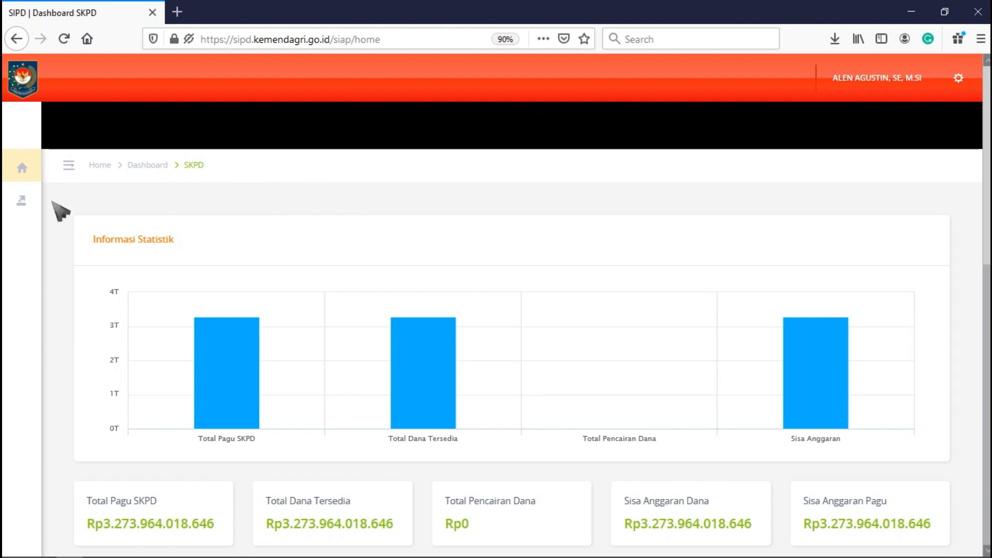
mouse_move(20, 206)
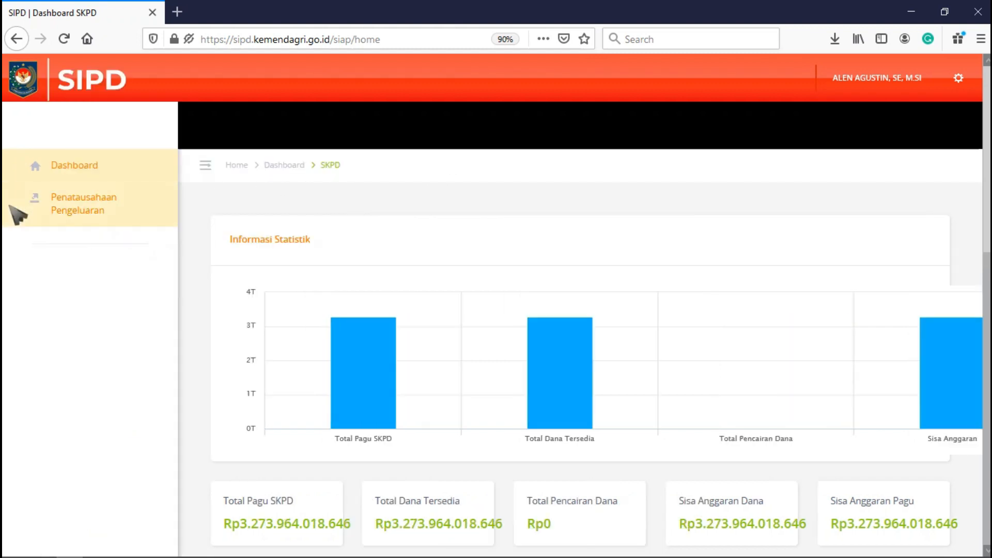
left_click(72, 164)
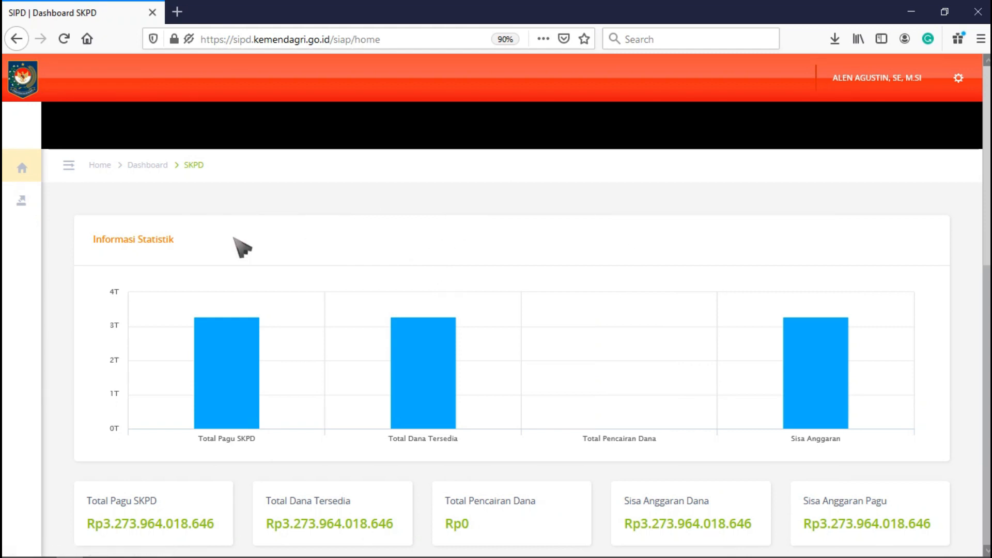
Open the Belanja page of Rencana Anggaran Kas within Penatausahaan Pengeluaran.
mouse_move(45, 198)
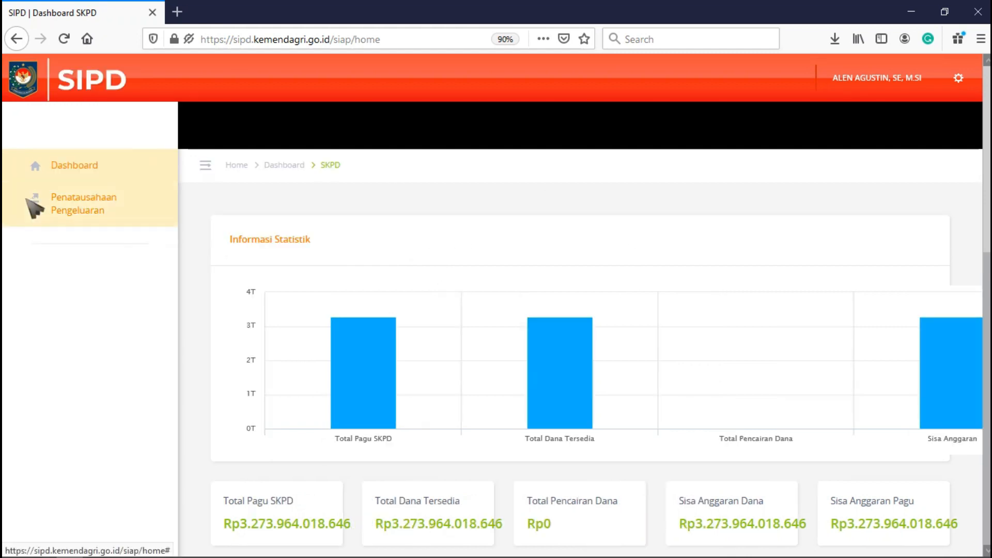
left_click(93, 209)
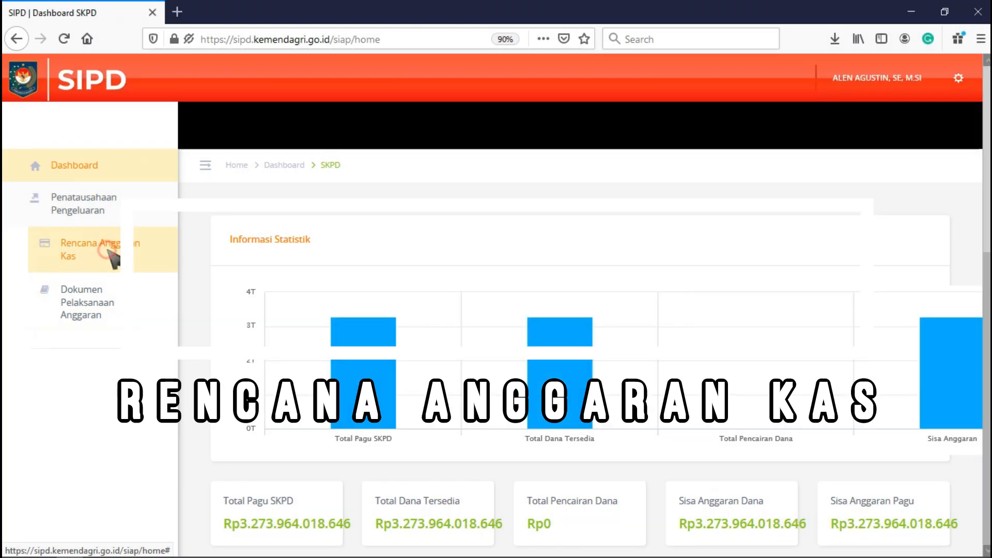
left_click(114, 253)
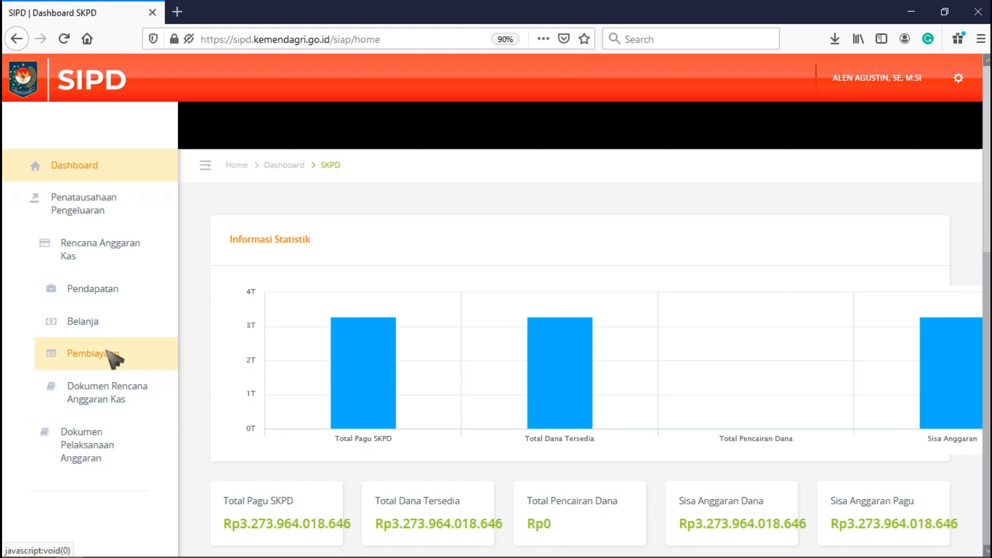
left_click(89, 324)
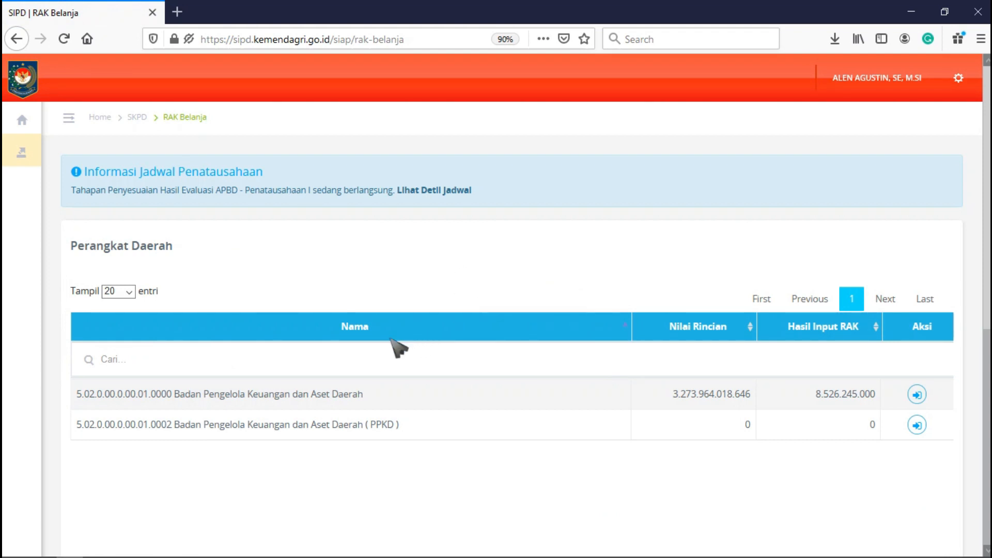
Check the Nilai Rincian and Hasil Input RAK of unit 5.02.0.00.0.00.01.0000 Badan Pengelola Keuangan dan Aset Daerah, and open its RAK list.
left_click_drag(385, 397, 74, 396)
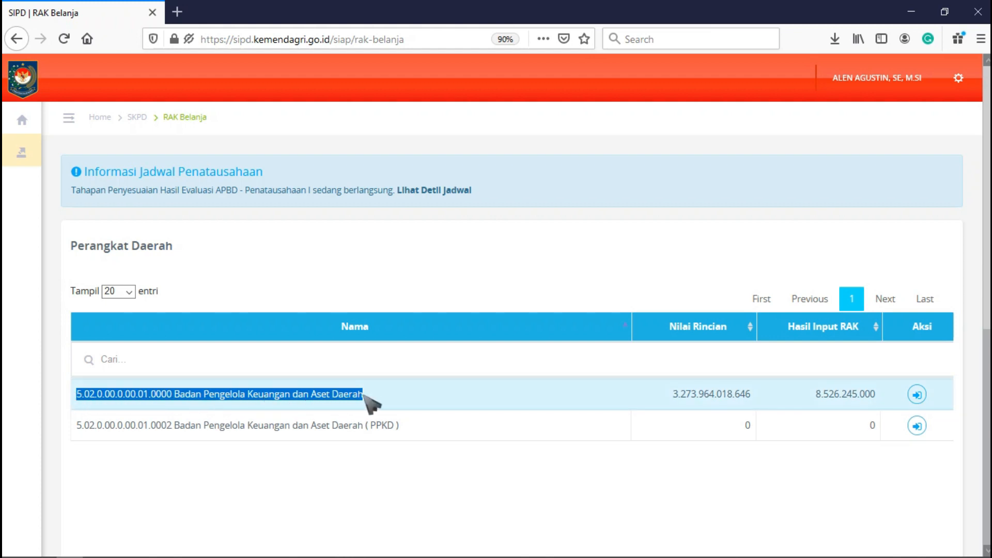
left_click(591, 387)
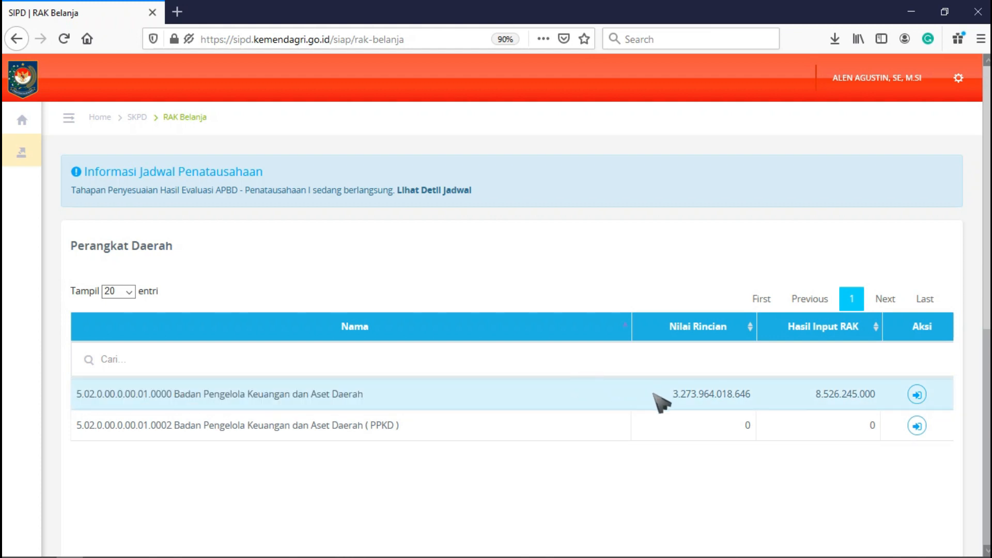
left_click_drag(654, 394, 759, 391)
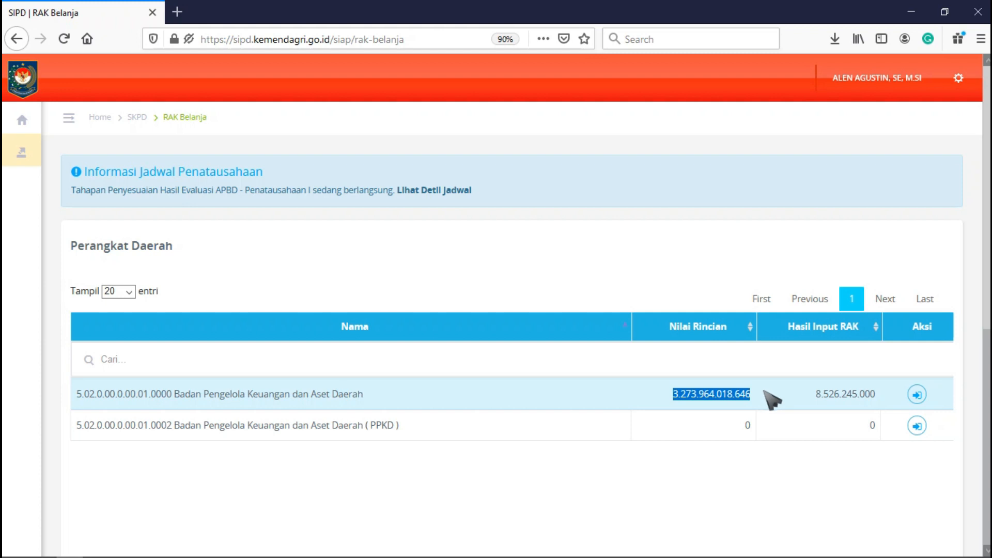
left_click(795, 392)
left_click_drag(811, 390, 887, 390)
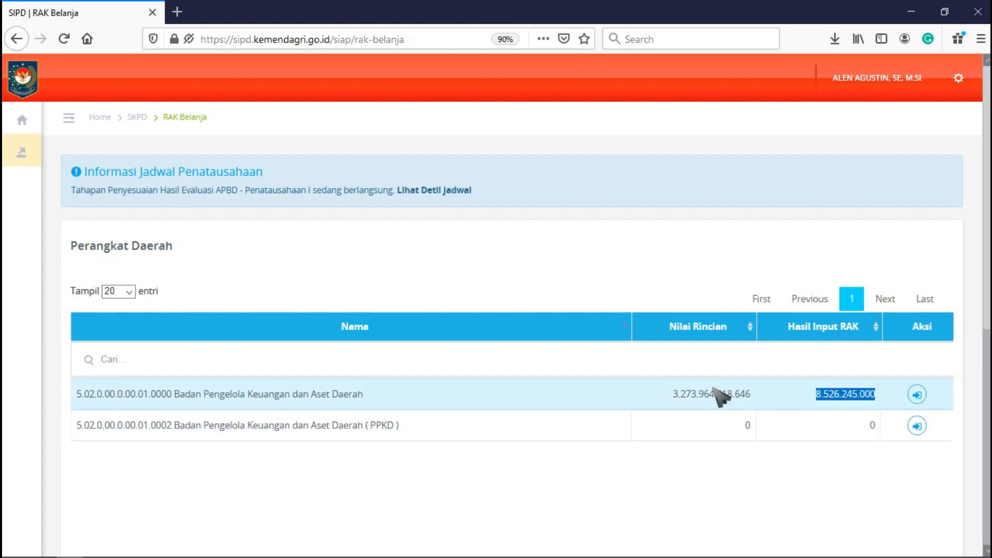
left_click(800, 385)
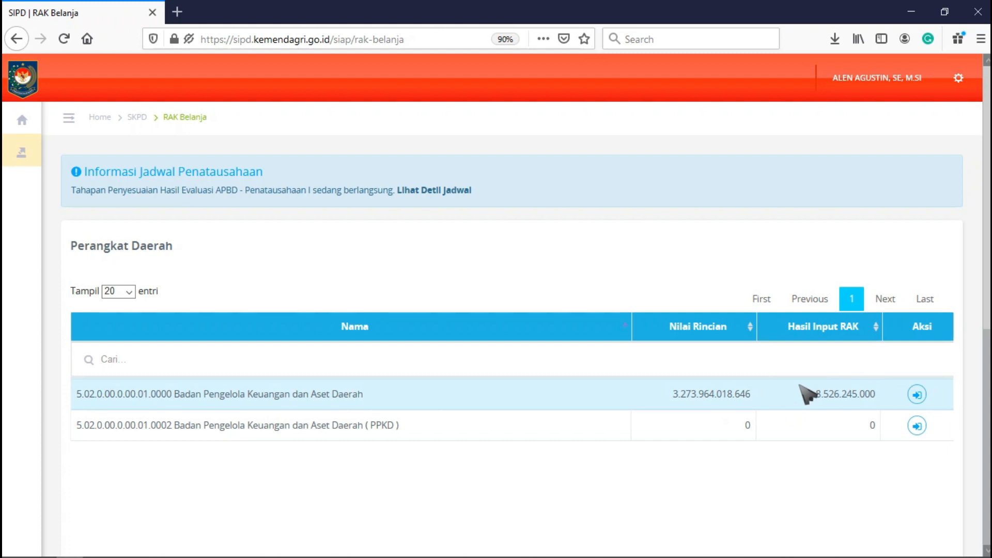
left_click(921, 395)
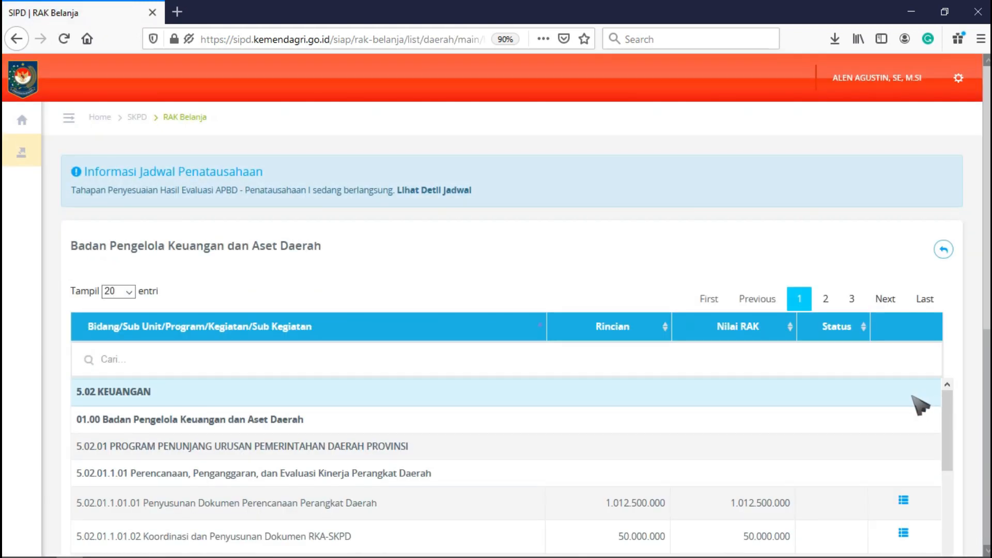
Examine the bidang, sub unit, program and kegiatan levels at the start of the RAK Belanja list.
left_click(390, 355)
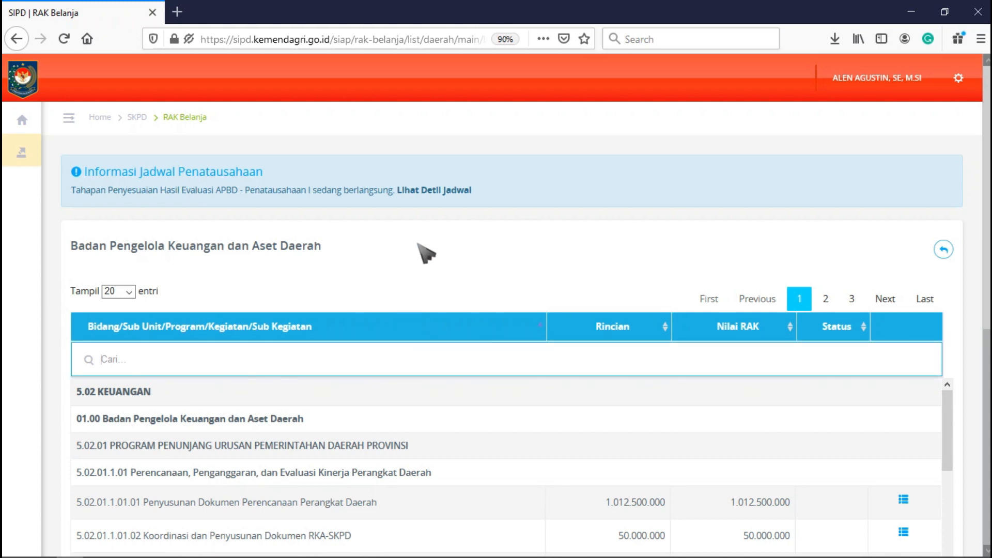
scroll(423, 263, "down", 1)
scroll(424, 264, "down", 5)
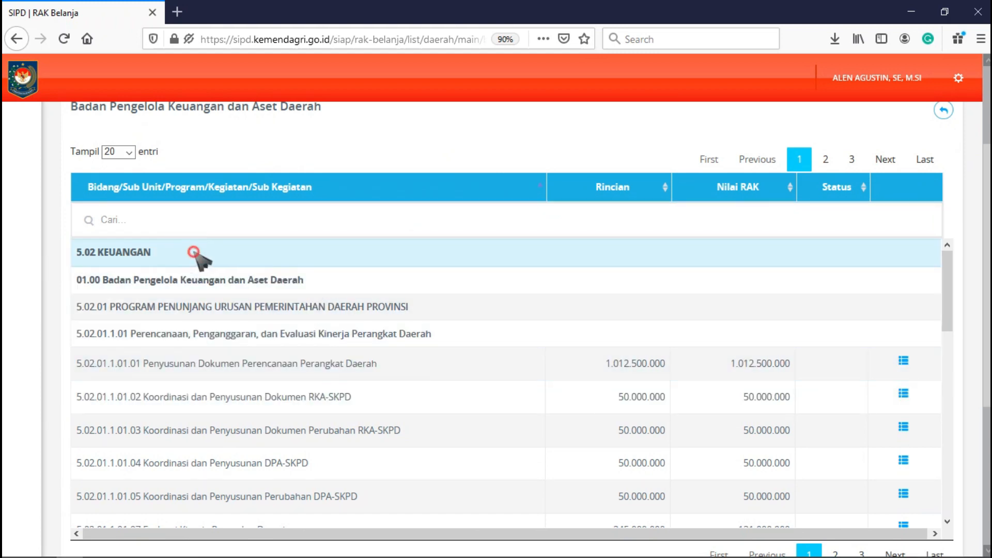
left_click_drag(150, 253, 72, 254)
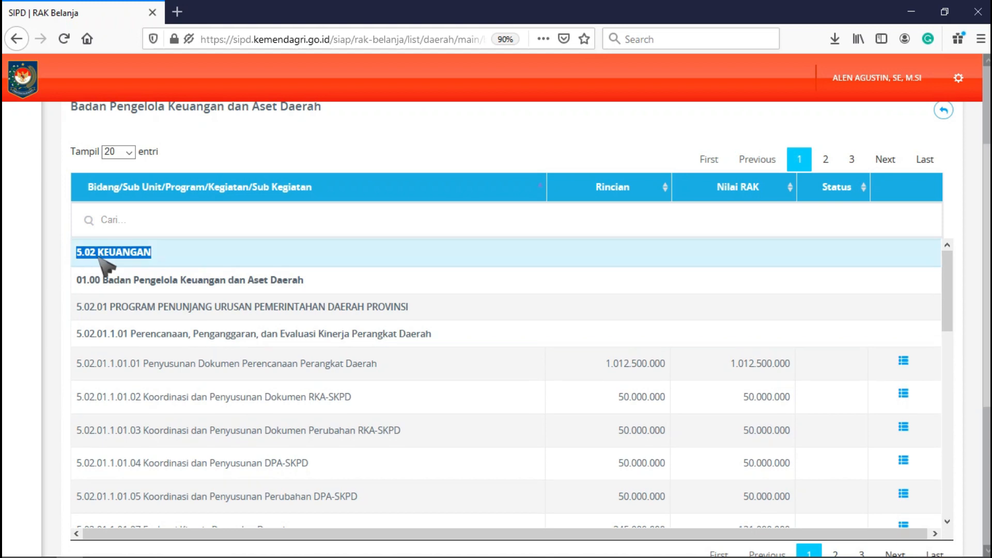
left_click_drag(328, 281, 76, 279)
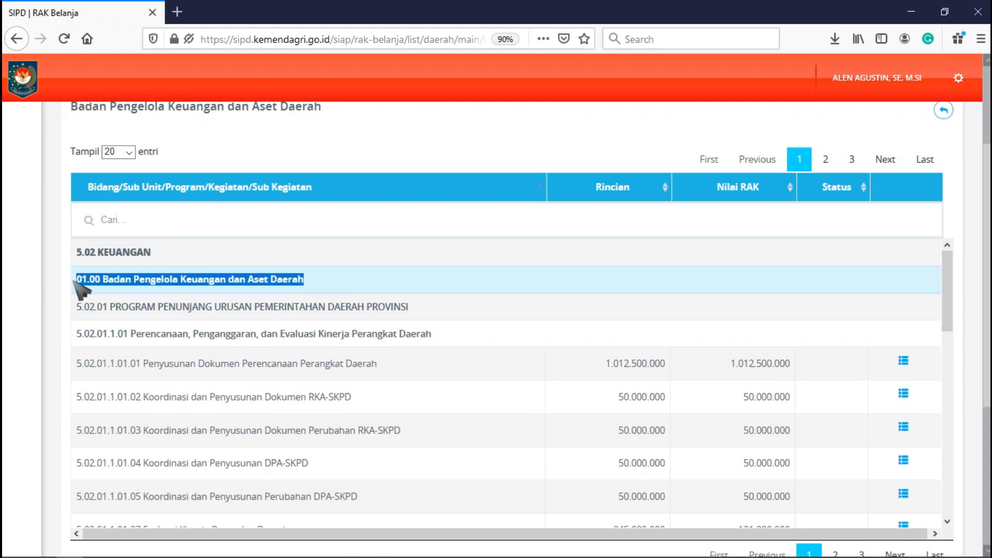
left_click_drag(433, 311, 69, 308)
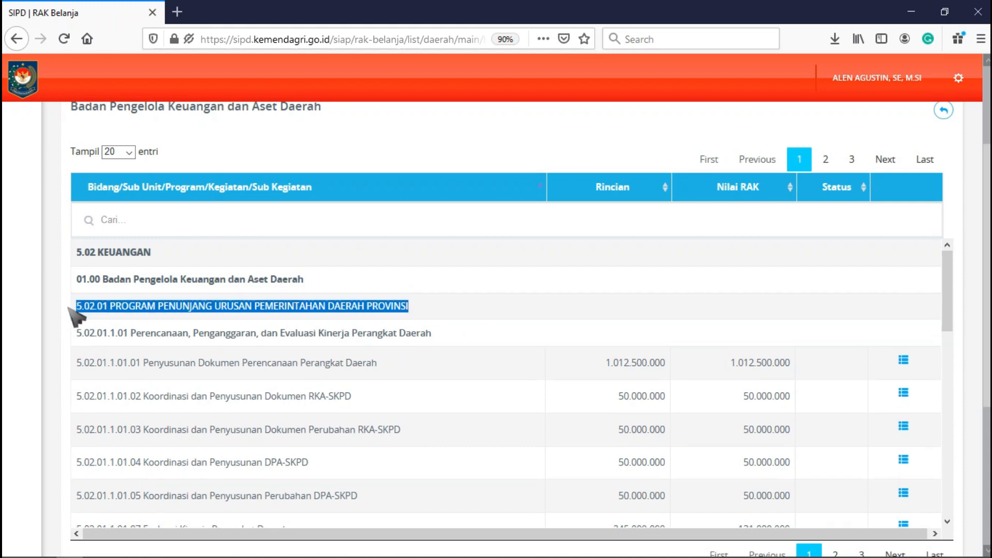
left_click_drag(454, 337, 539, 390)
left_click(539, 390)
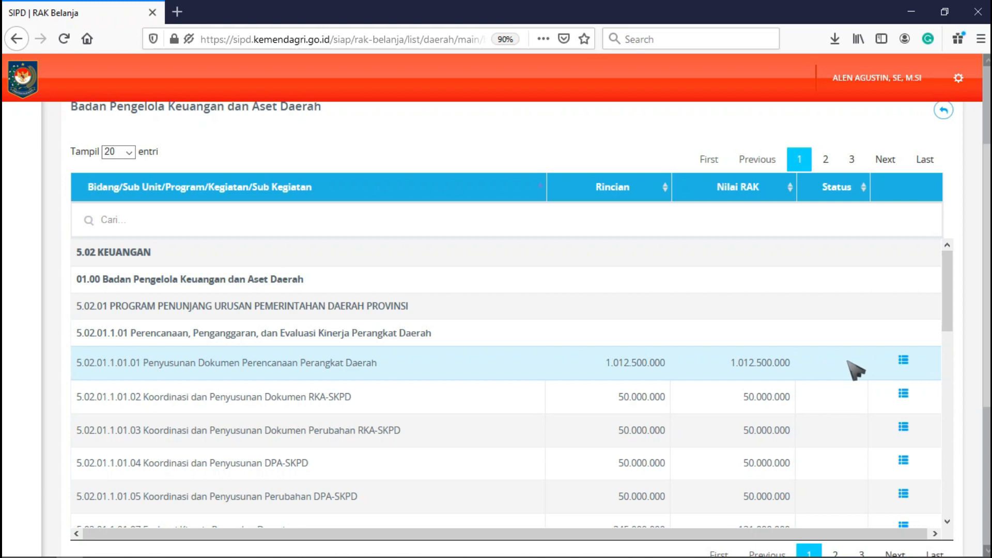
Open the operator settings for sub kegiatan 5.02.01.1.03.04 Pembinaan, Pengawasan, dan Pengendalian Barang Milik Daerah pada SKPD.
scroll(856, 369, "down", 2)
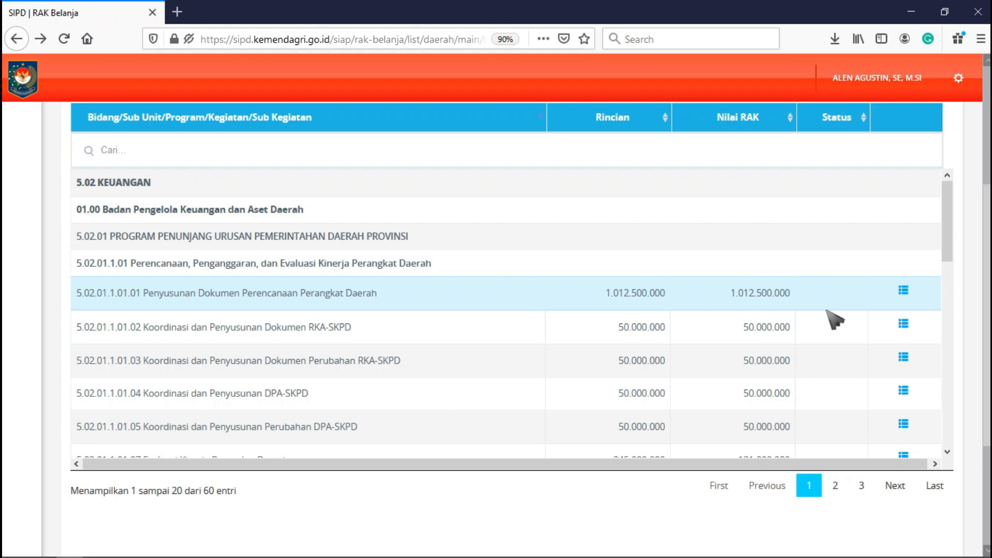
scroll(834, 320, "down", 5)
scroll(834, 321, "down", 5)
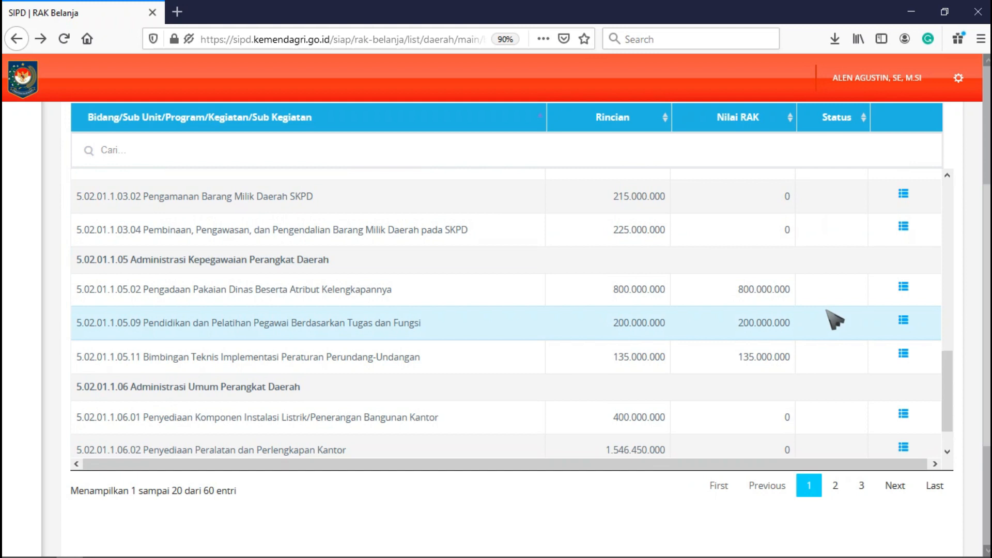
scroll(760, 211, "down", 1)
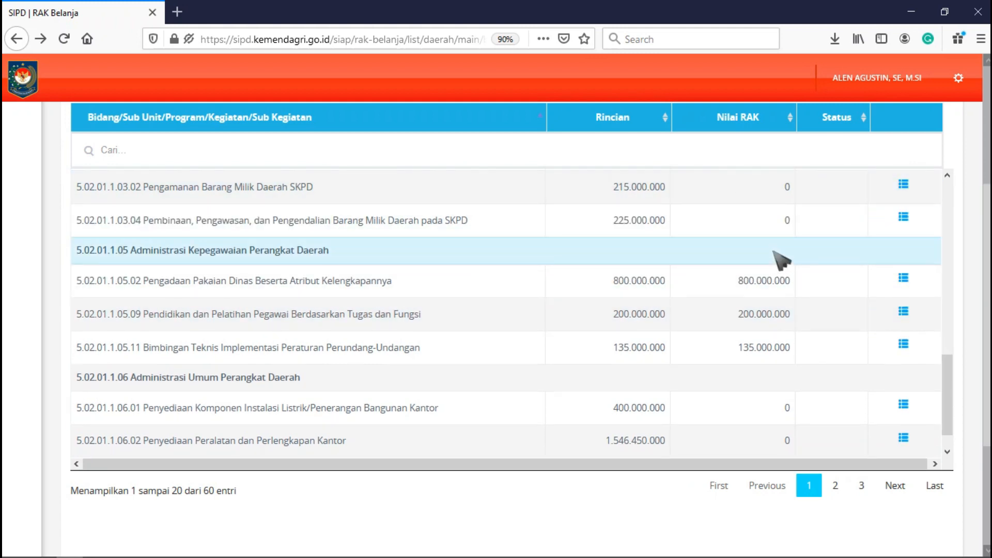
left_click_drag(780, 223, 796, 217)
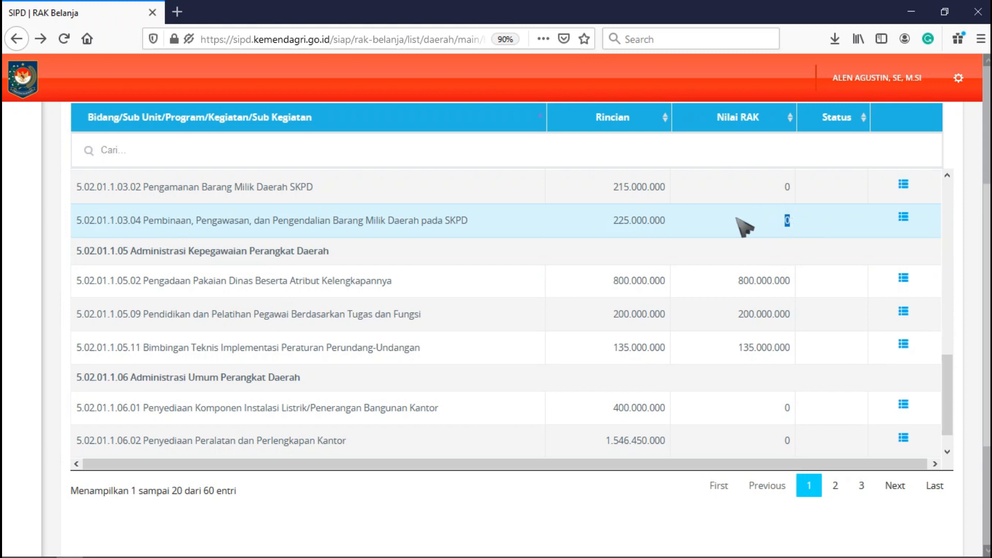
left_click_drag(65, 220, 514, 227)
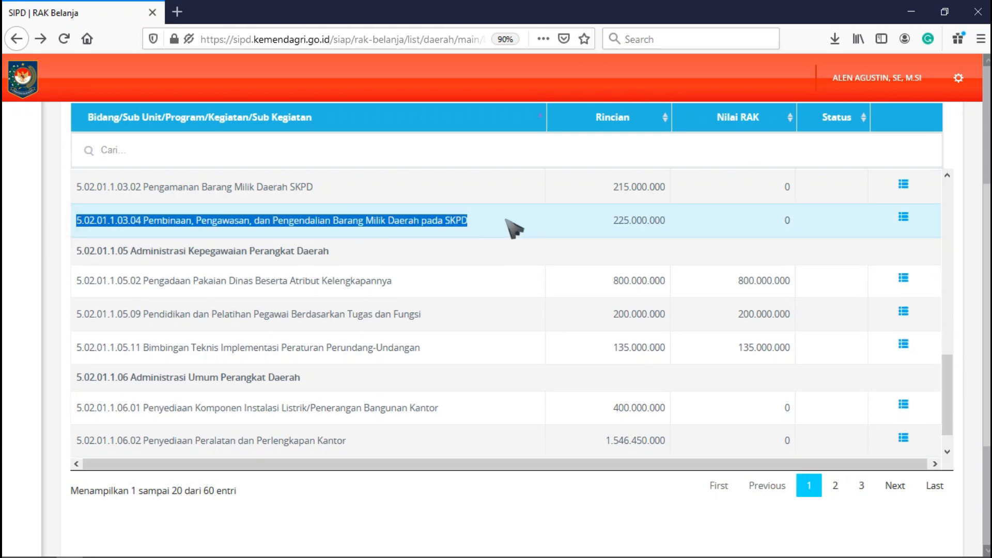
left_click(780, 223)
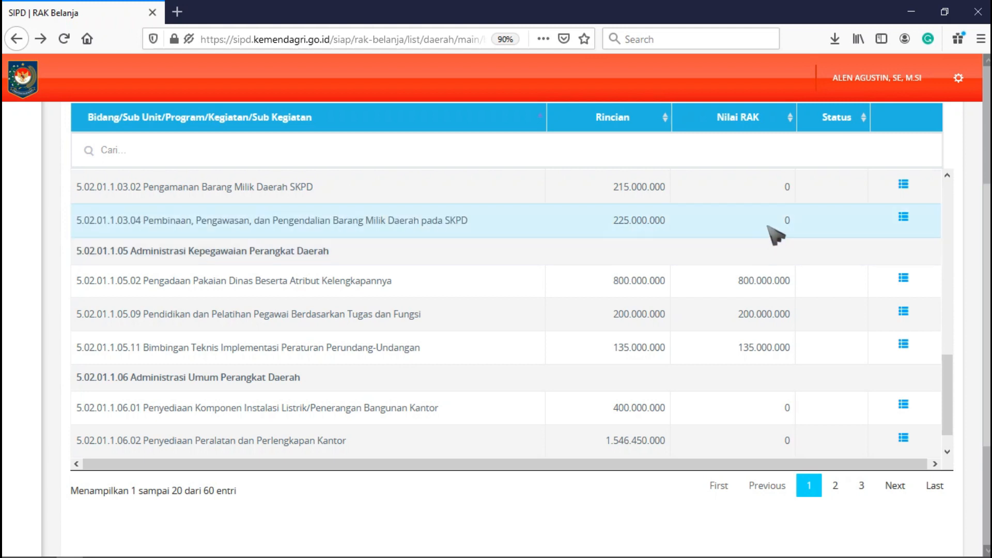
left_click(904, 218)
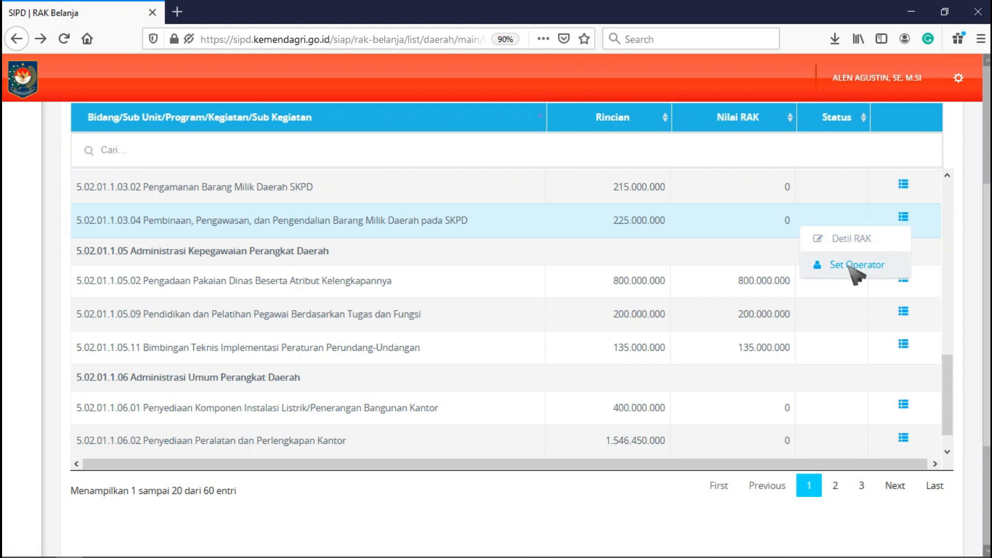
left_click(886, 267)
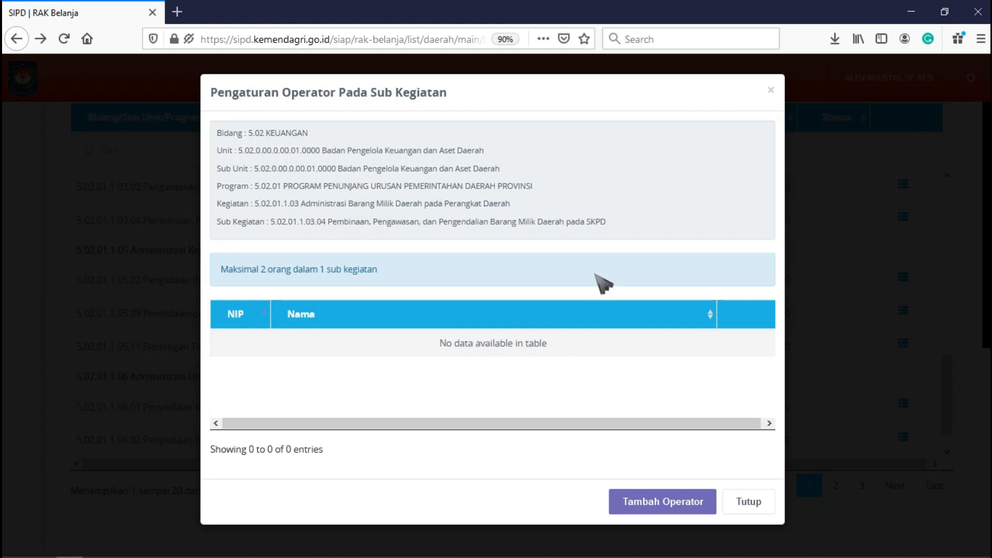
Add the last-listed person as operator of sub kegiatan 5.02.01.1.03.04 and delete that assignment.
left_click_drag(620, 225, 217, 223)
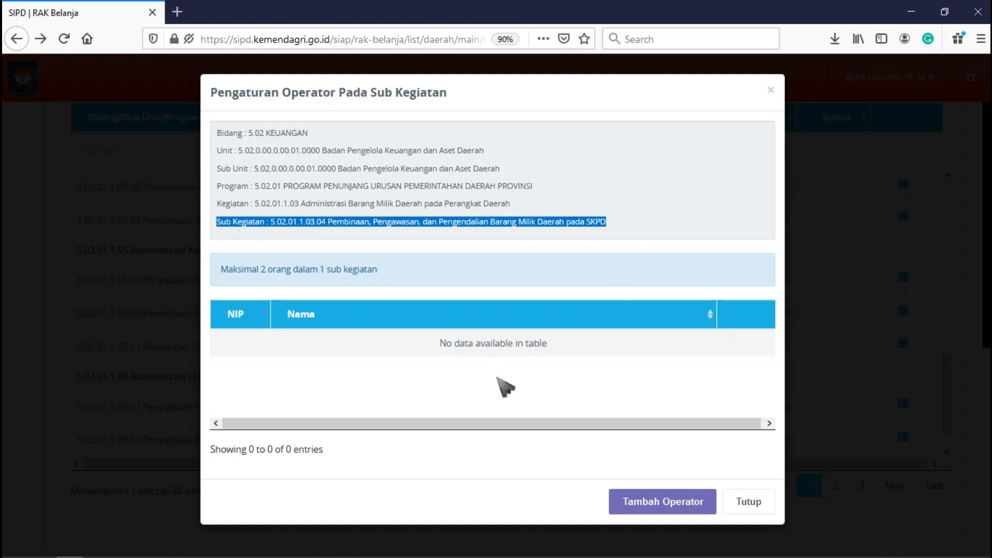
left_click(498, 378)
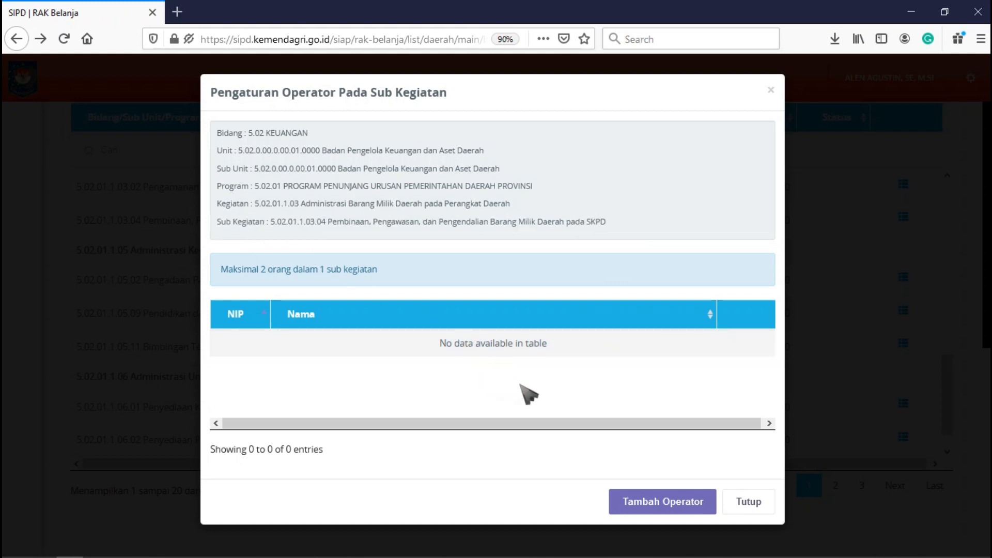
left_click(652, 502)
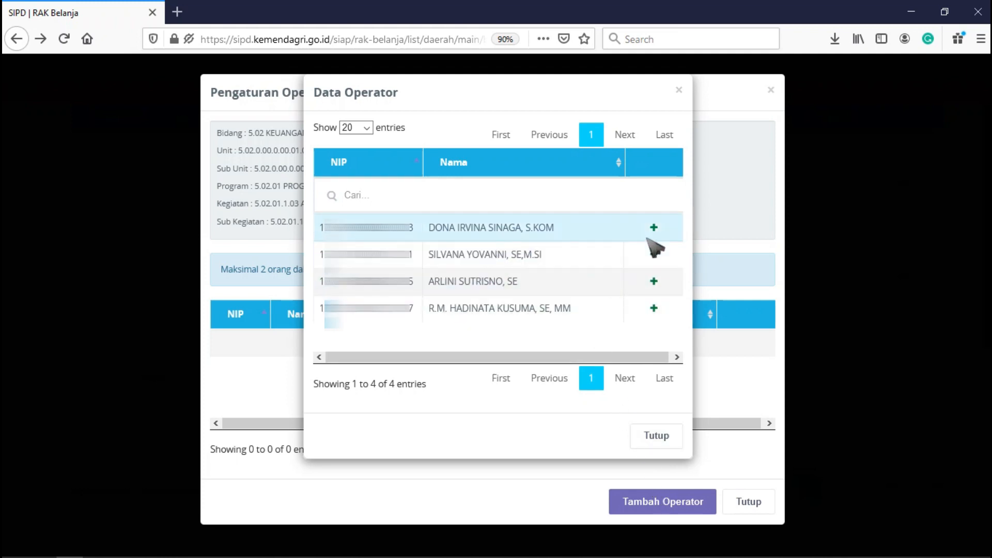
left_click(655, 307)
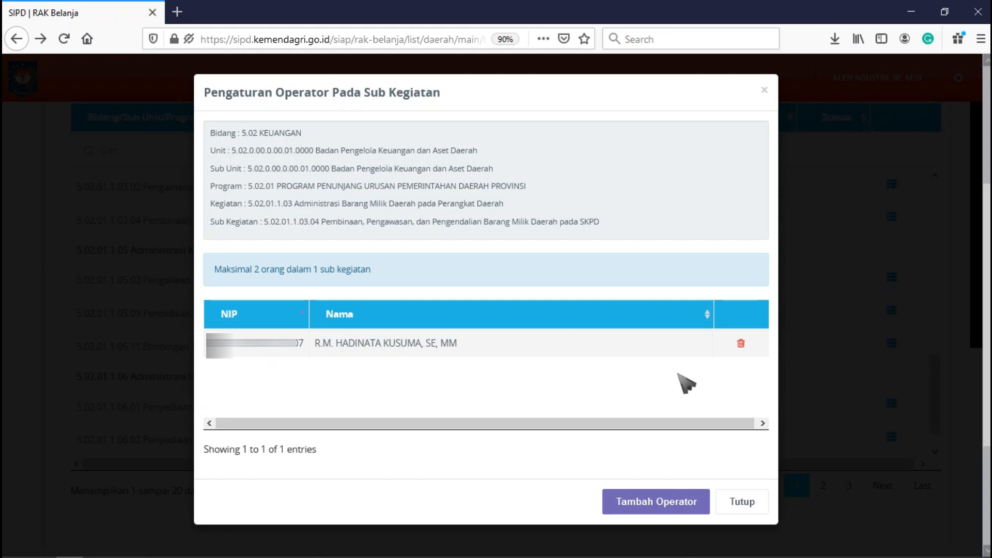
left_click(740, 344)
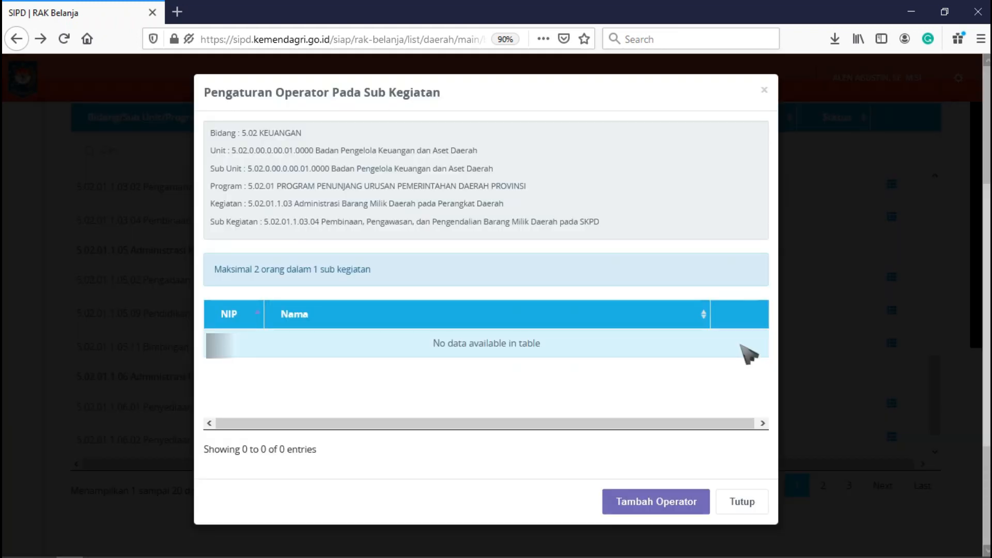
Assign the last-listed person as operator of sub kegiatan 5.02.01.1.03.04 and close the operator settings.
left_click(662, 503)
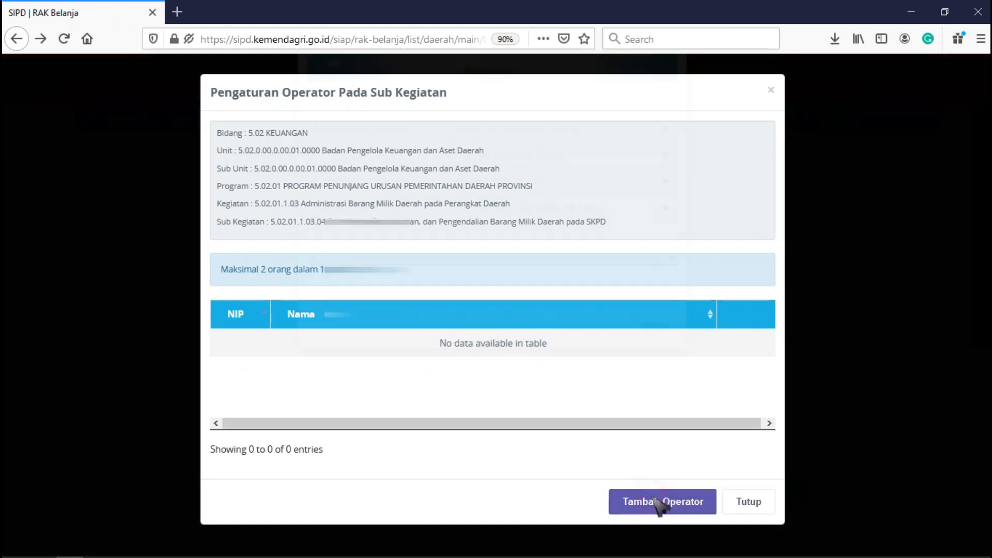
left_click(648, 307)
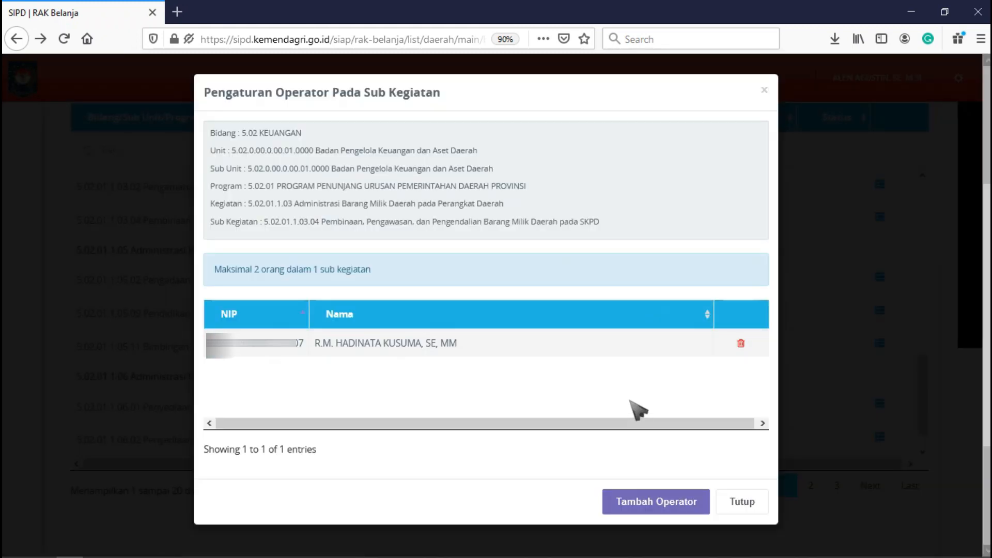
left_click(747, 508)
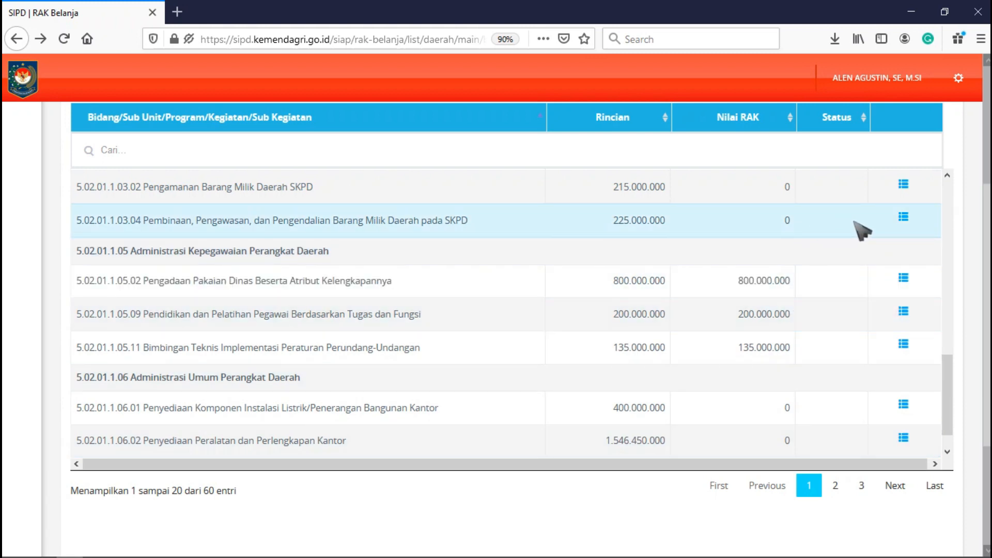
Open the Detil RAK of sub kegiatan 5.02.01.1.03.04 and check its Belanja and Rencana Penyerapan amounts.
left_click(905, 218)
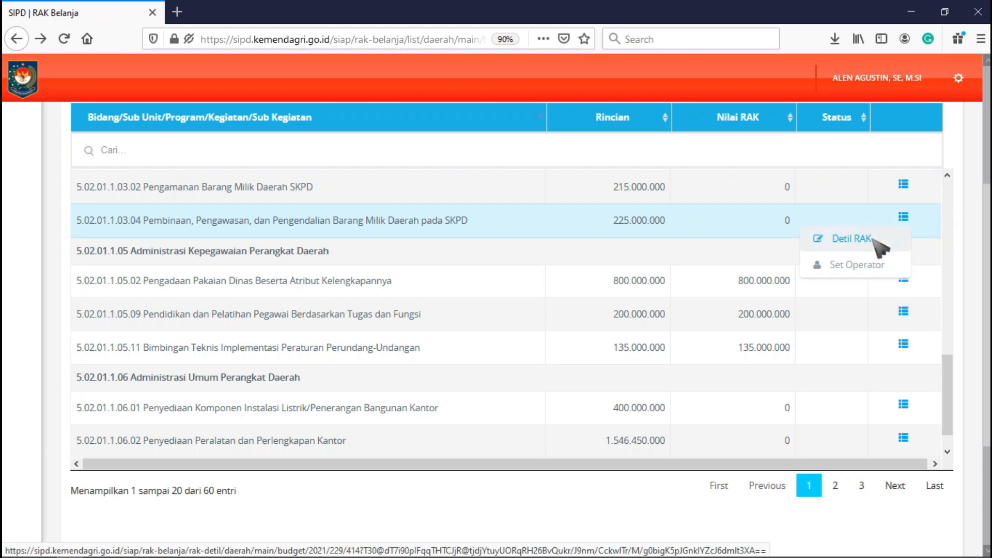
left_click(852, 239)
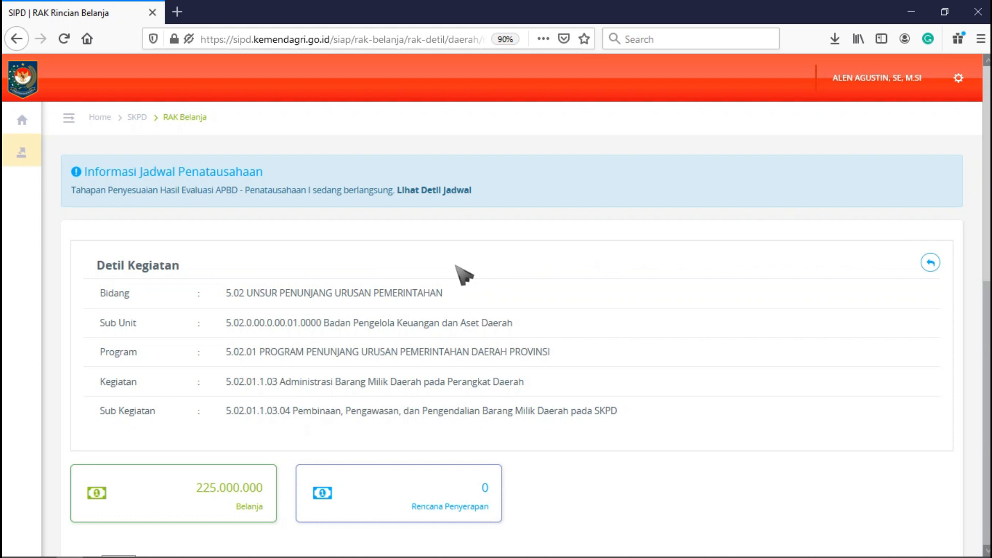
left_click(455, 265)
scroll(455, 265, "down", 5)
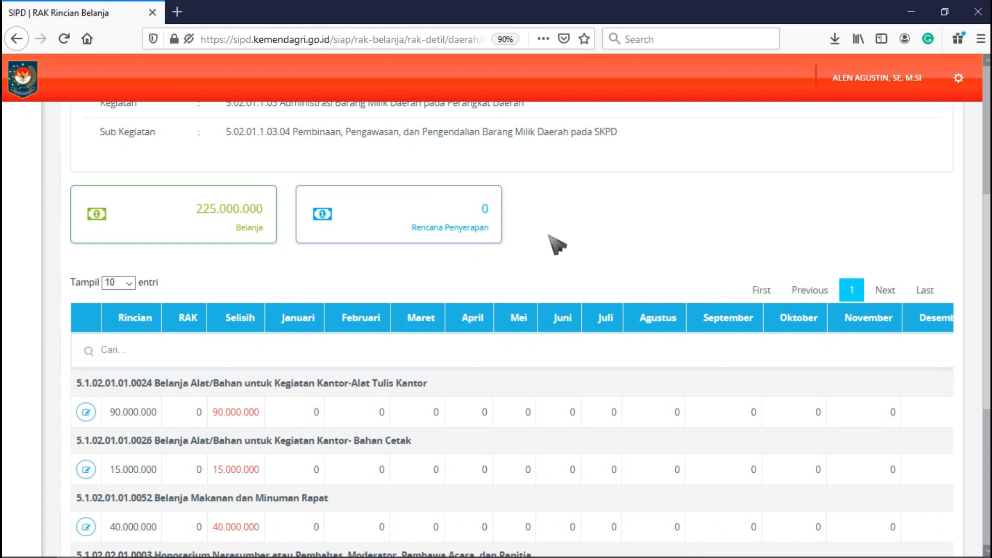
left_click_drag(620, 132, 104, 136)
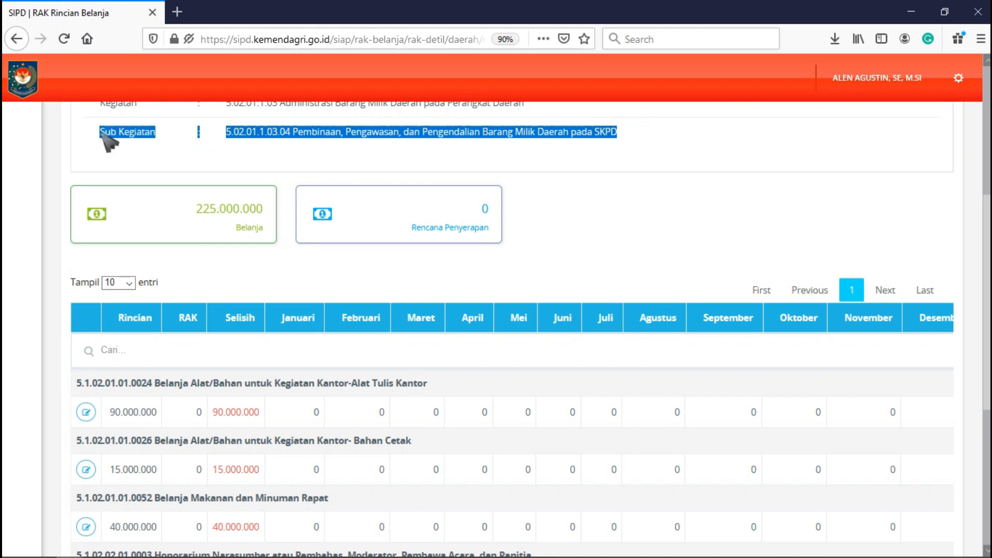
left_click(197, 210)
left_click_drag(197, 210, 274, 213)
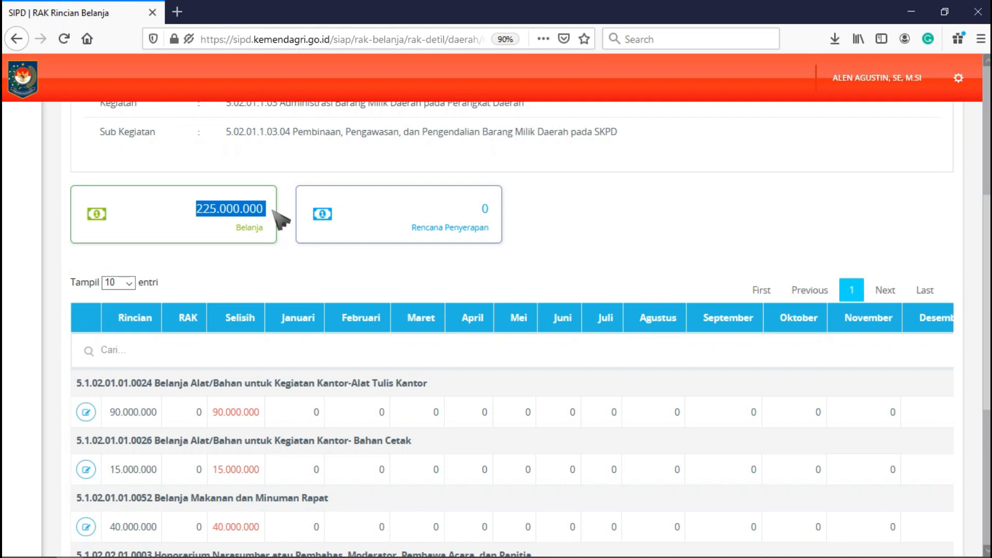
left_click_drag(413, 203, 491, 210)
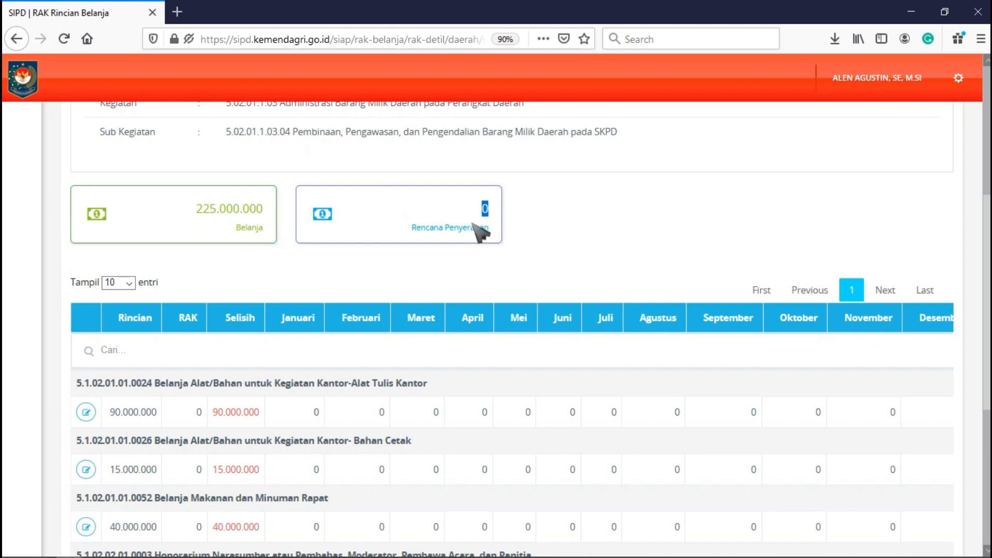
left_click(421, 271)
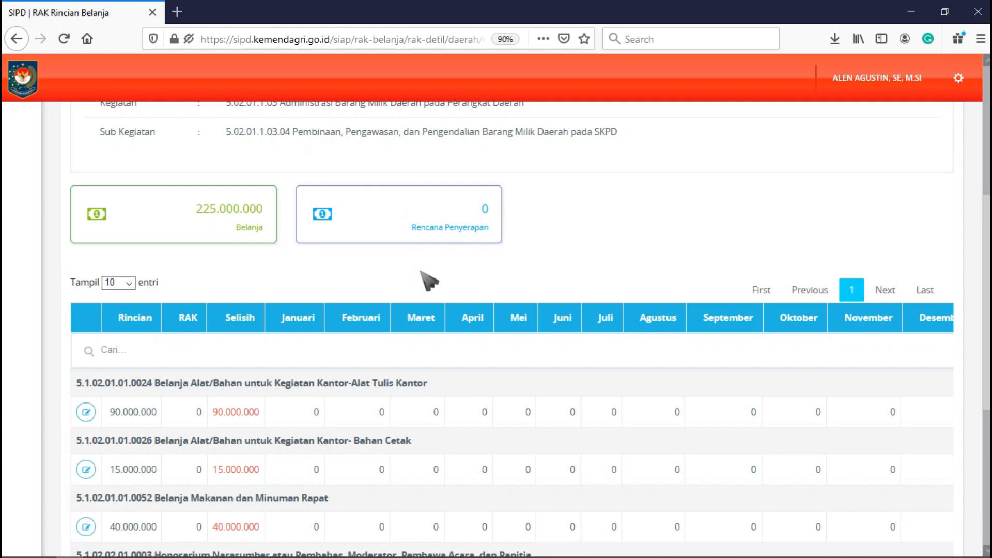
Review the rekening belanja listed under the sub kegiatan, from Alat Tulis Kantor to Belanja Perjalanan Dinas Biasa.
scroll(429, 281, "down", 3)
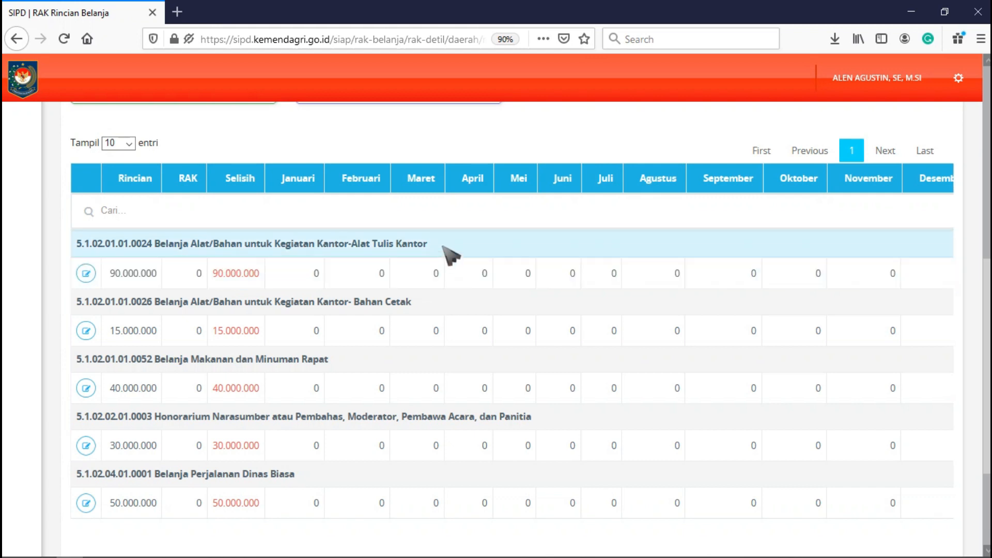
left_click_drag(437, 246, 78, 245)
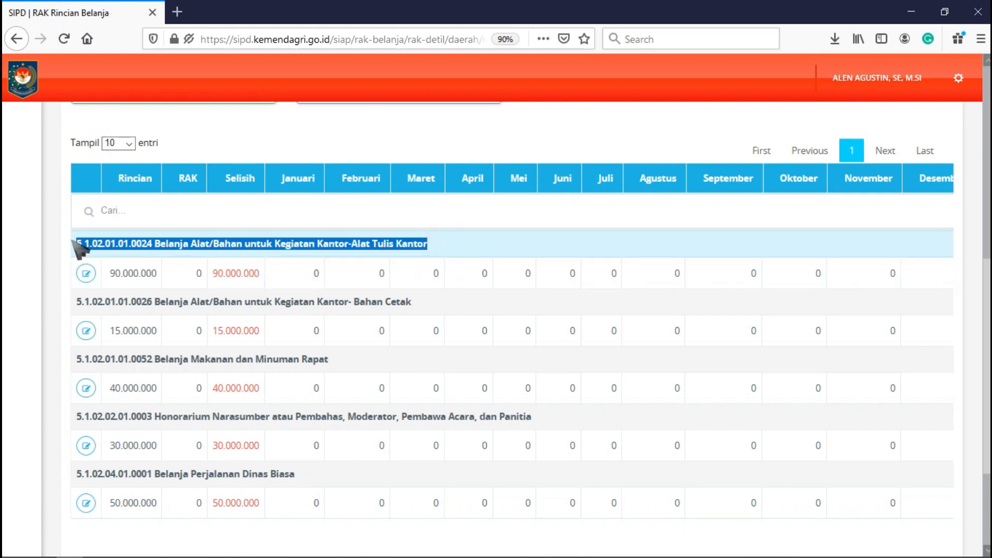
left_click_drag(424, 306, 72, 303)
left_click_drag(331, 358, 77, 359)
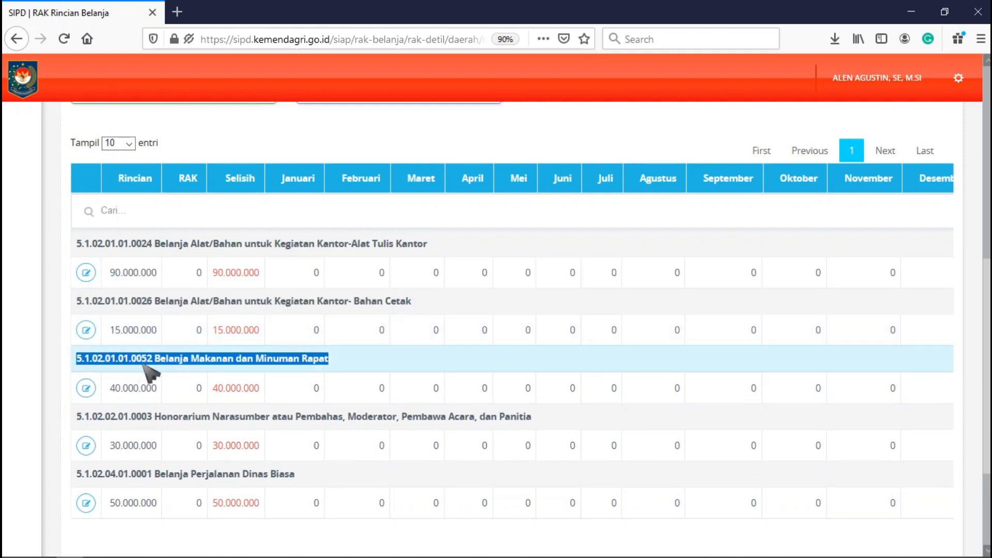
left_click_drag(535, 417, 94, 414)
left_click_drag(295, 473, 77, 471)
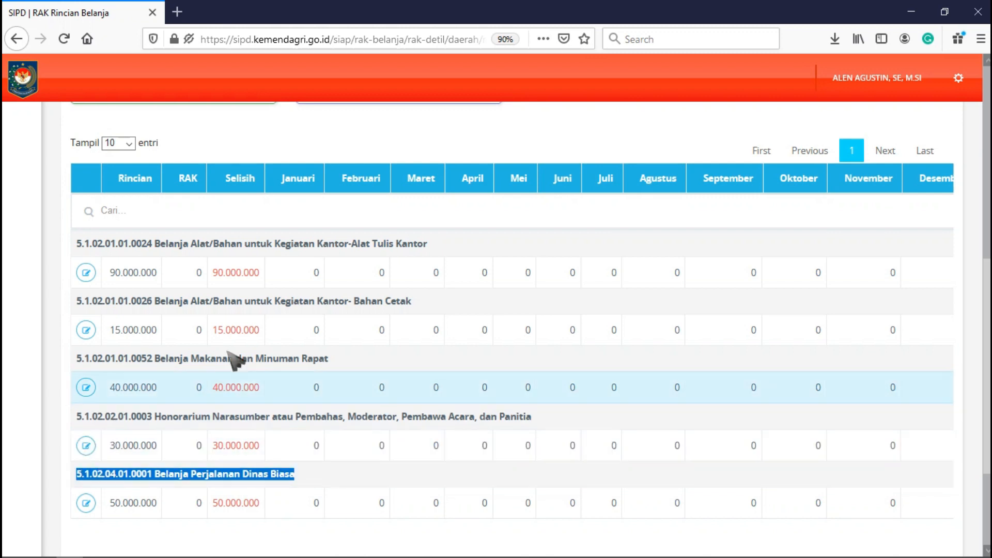
left_click(321, 141)
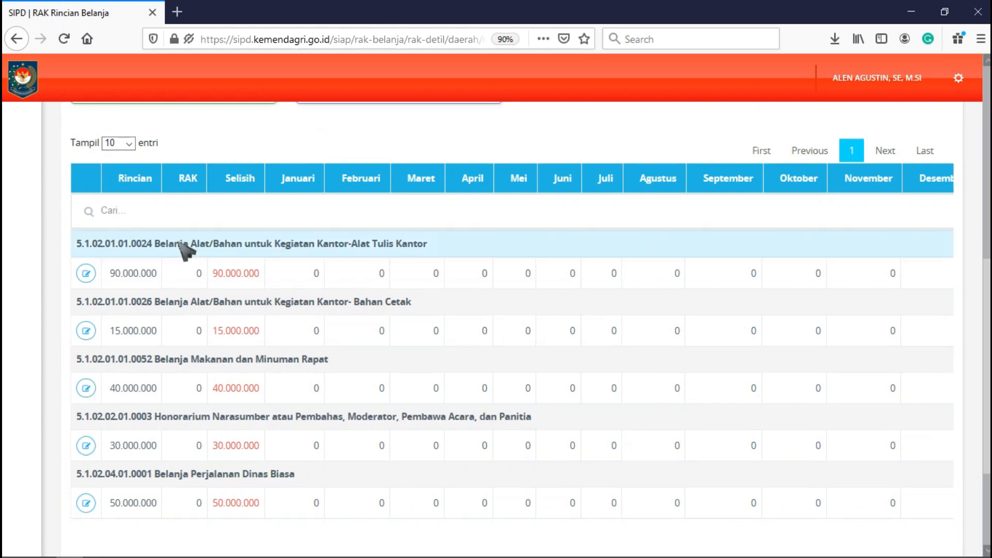
Examine the Rincian, RAK, Selisih and monthly amounts of rekening 5.1.02.01.01.0024 Alat Tulis Kantor.
left_click(155, 273)
left_click_drag(155, 272, 112, 275)
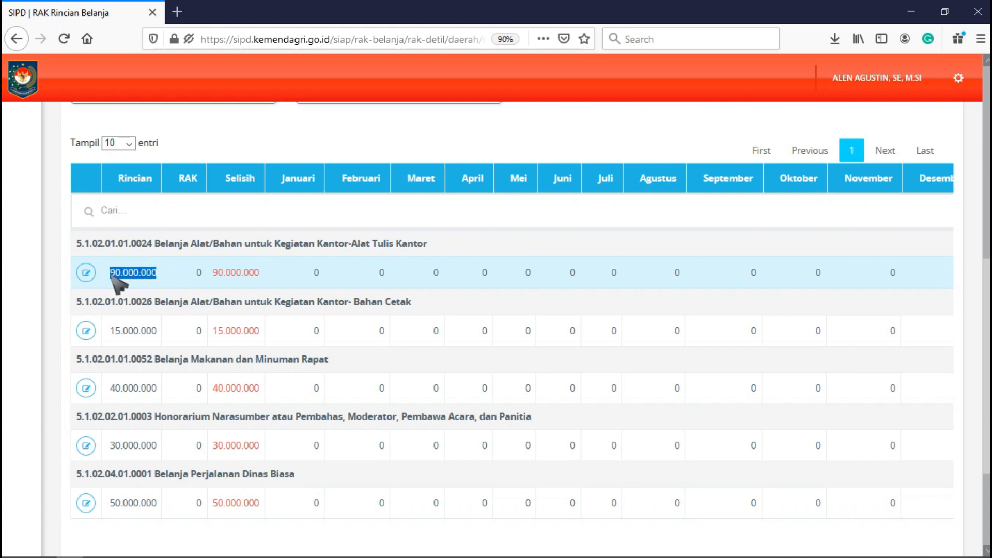
left_click(189, 273)
left_click_drag(189, 272, 202, 273)
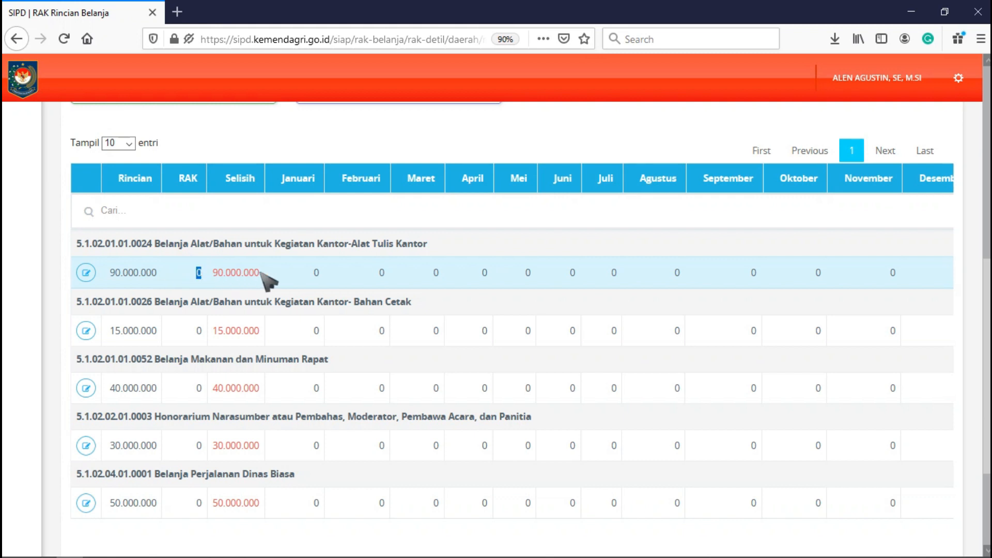
left_click_drag(264, 273, 207, 273)
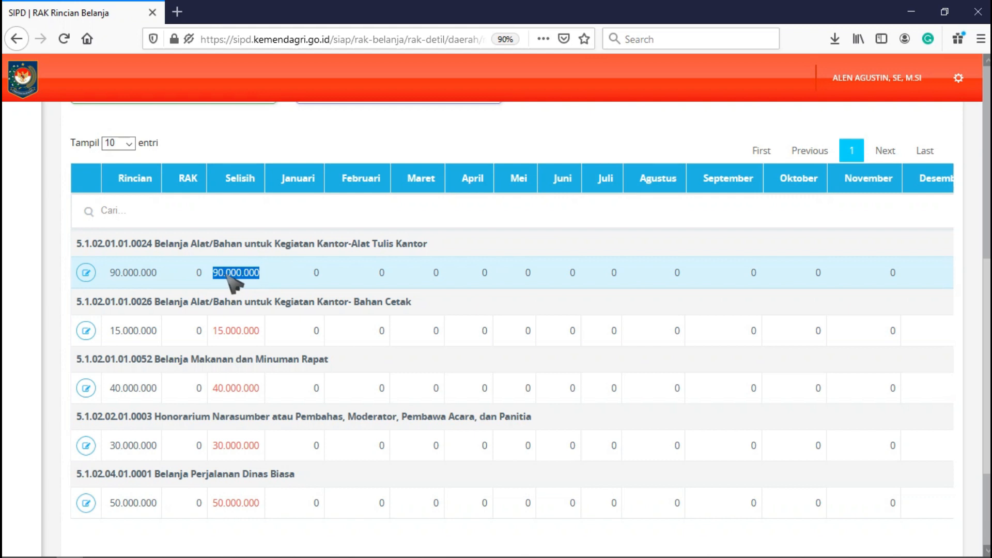
left_click_drag(300, 270, 918, 283)
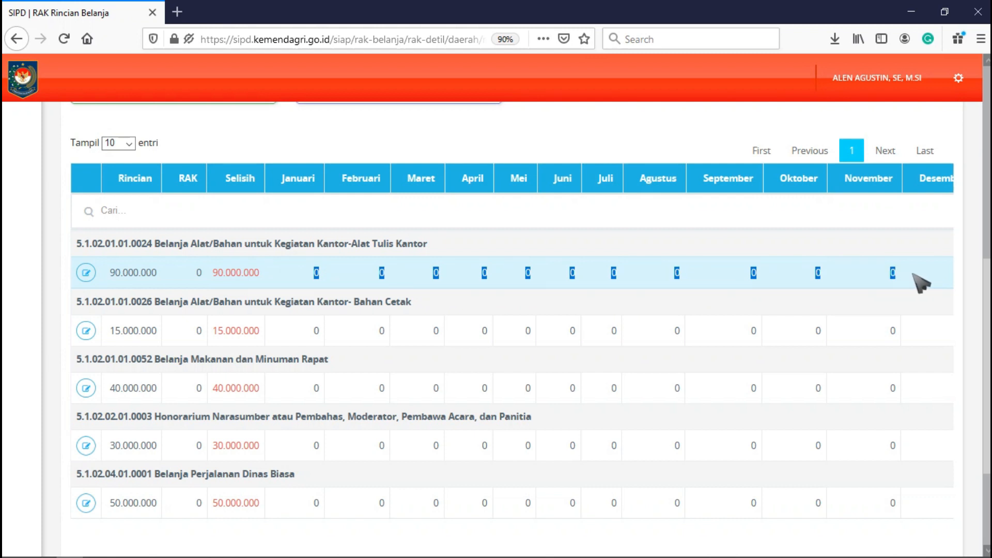
left_click(913, 275)
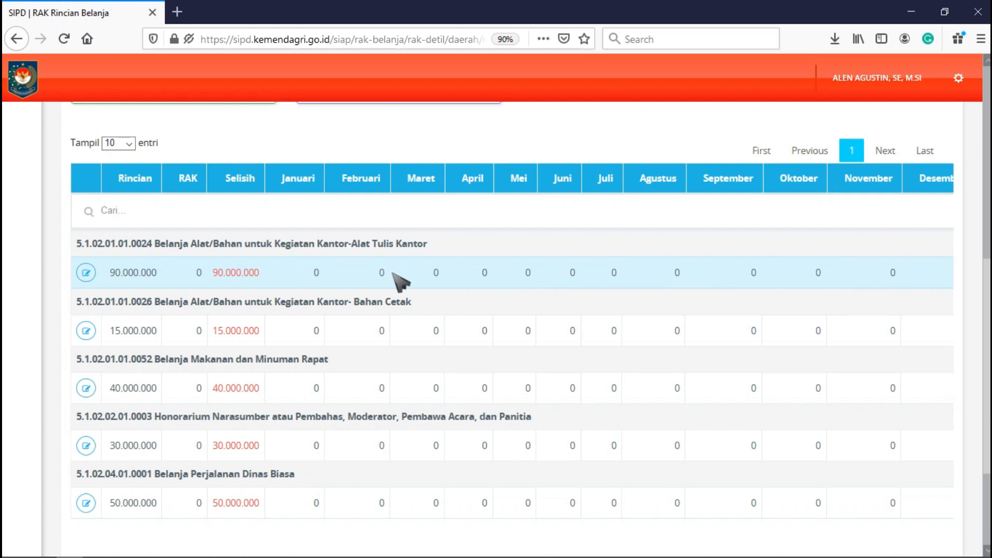
Open the RAK form of rekening 5.1.02.01.01.0024 Alat Tulis Kantor and set Bulan Februari to 30.000.000.
left_click(86, 272)
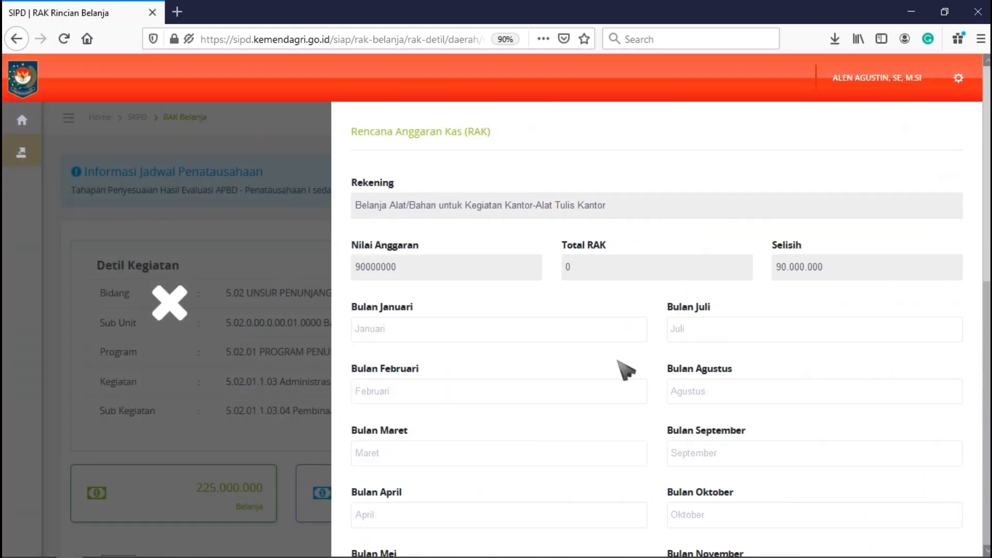
scroll(626, 370, "down", 10)
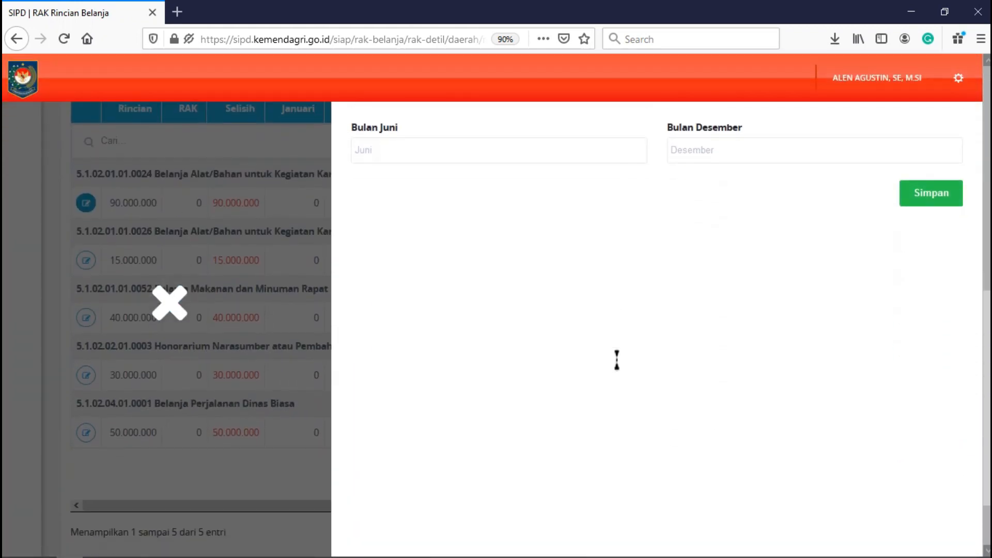
scroll(625, 370, "up", 10)
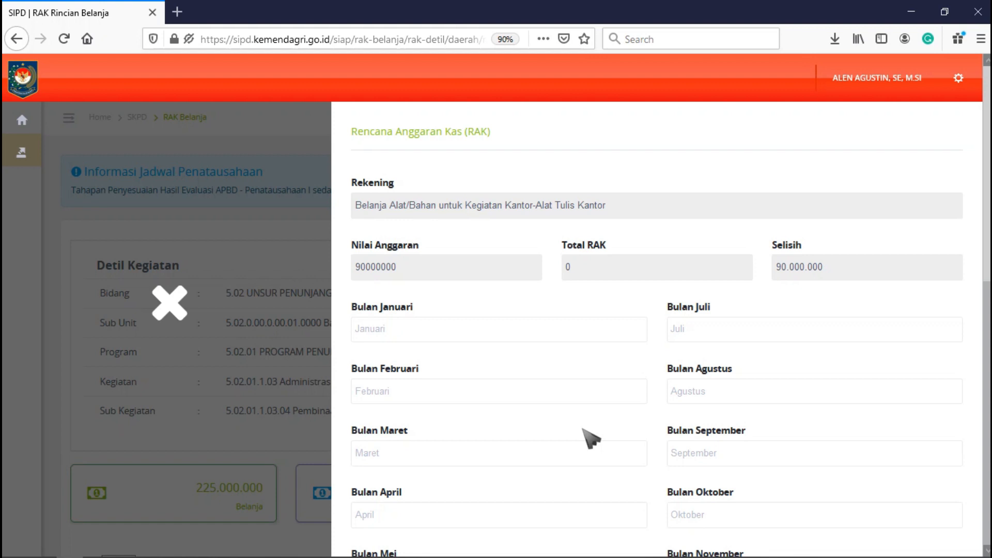
left_click(465, 389)
type("30.000")
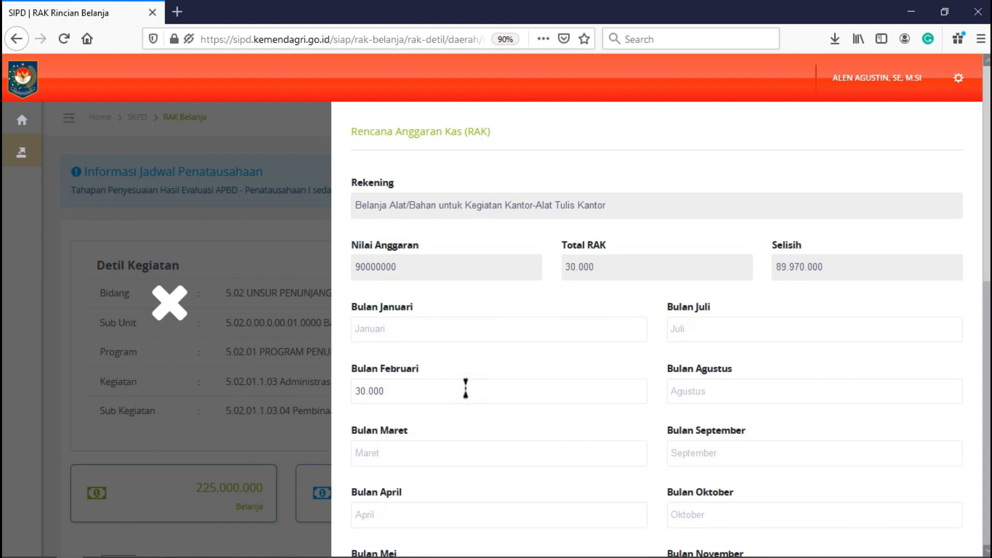
type(".000")
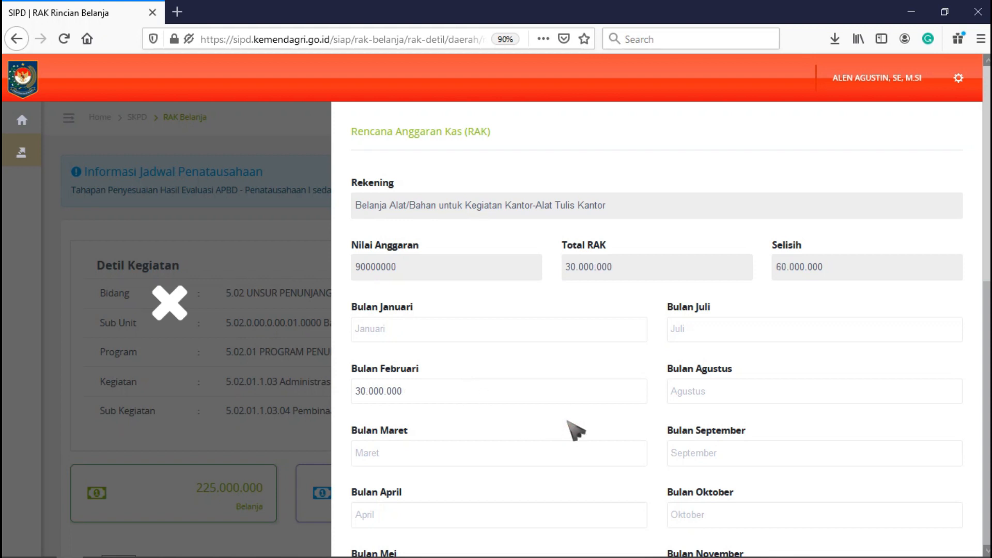
left_click(585, 290)
left_click(775, 288)
Set the RAK amounts of Bulan April and Bulan Juli to 20.000.000 each.
scroll(505, 519, "down", 3)
left_click(494, 447)
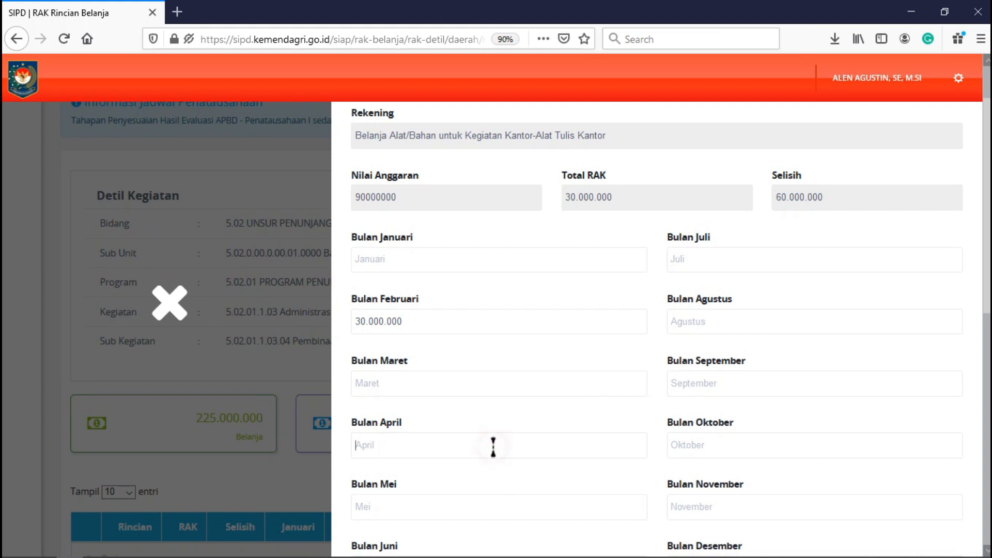
type("20.000.000")
left_click(699, 259)
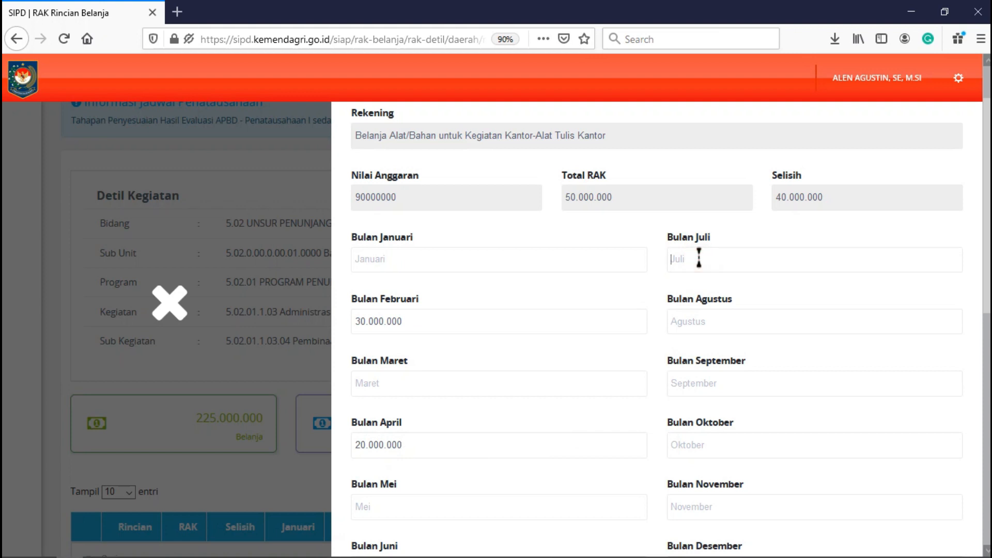
type("20.000.000")
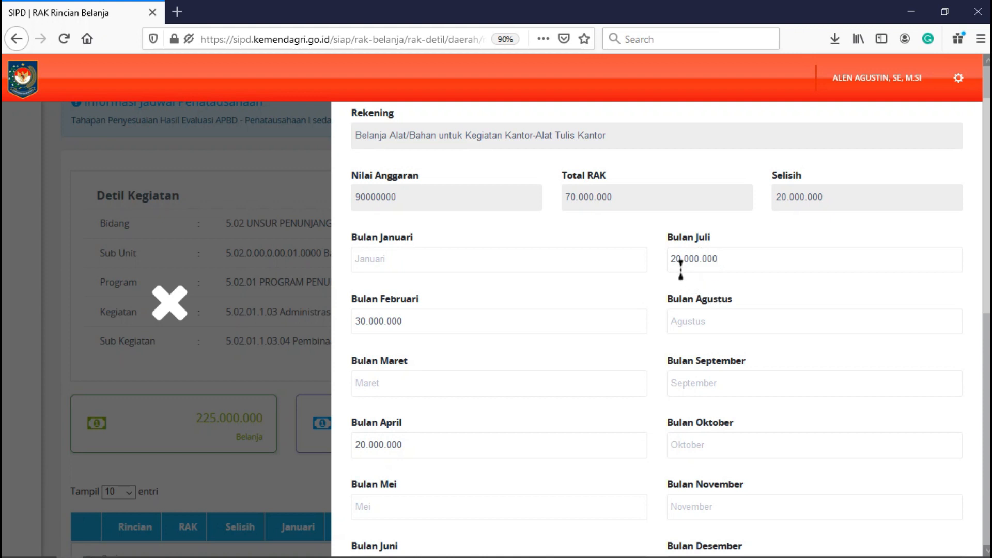
Change the Bulan Juli amount to 30.000.000 and set Bulan Oktober to 10.000.000.
left_click_drag(676, 261, 657, 260)
type("3")
left_click(712, 281)
left_click(691, 442)
type("10.000.000")
left_click(652, 429)
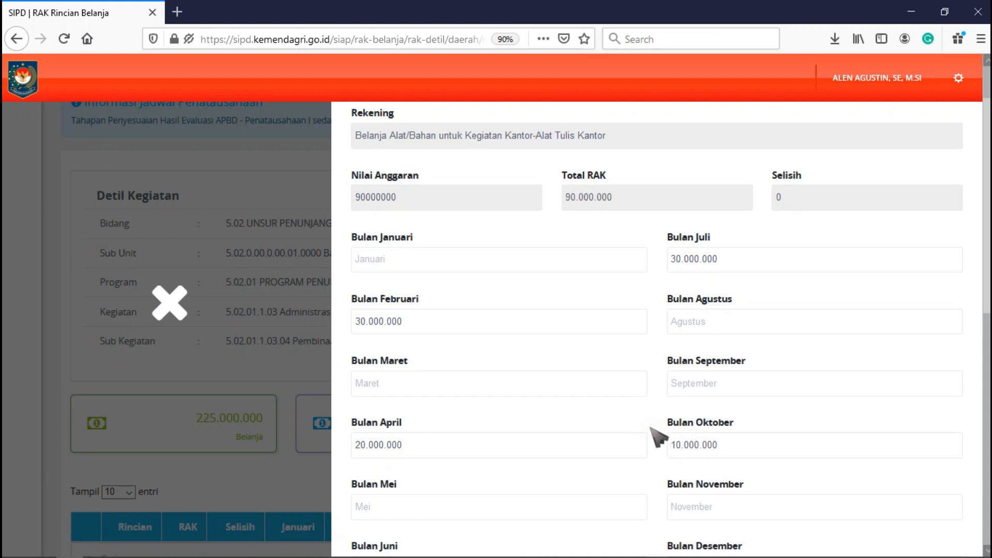
scroll(652, 429, "down", 5)
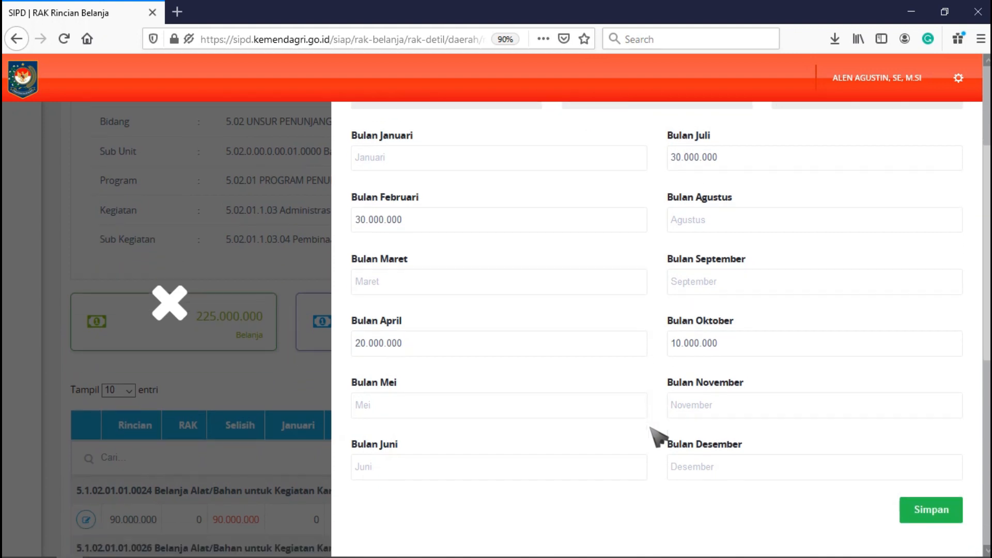
Check the Total RAK and Selisih of the Alat Tulis Kantor form and save its monthly RAK amounts.
scroll(659, 437, "up", 3)
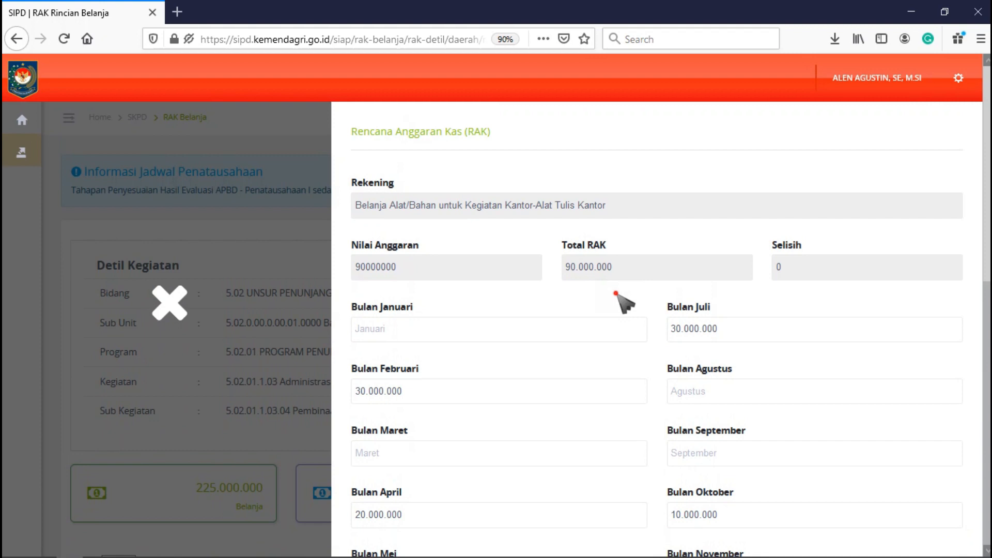
left_click(616, 293)
left_click(809, 286)
scroll(816, 294, "down", 5)
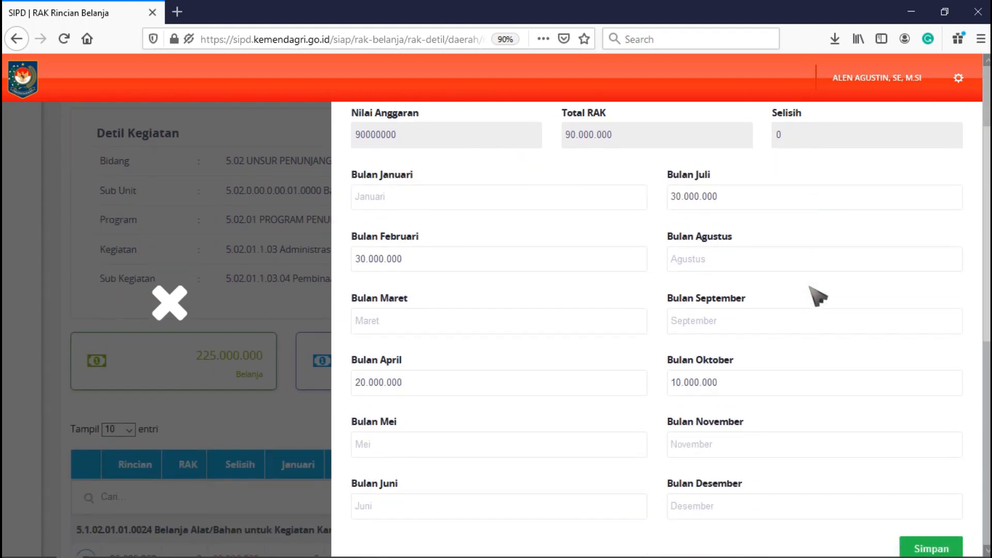
left_click(934, 406)
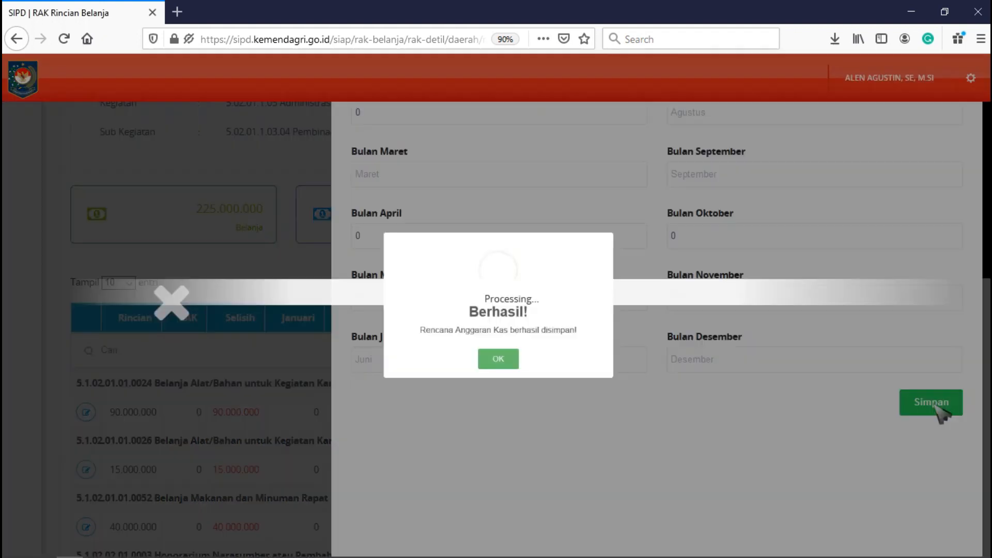
Review the Rencana Penyerapan total and the Rincian, RAK, Selisih and monthly amounts of rekening 5.1.02.01.01.0024 Alat Tulis Kantor.
key("ctrl+minus")
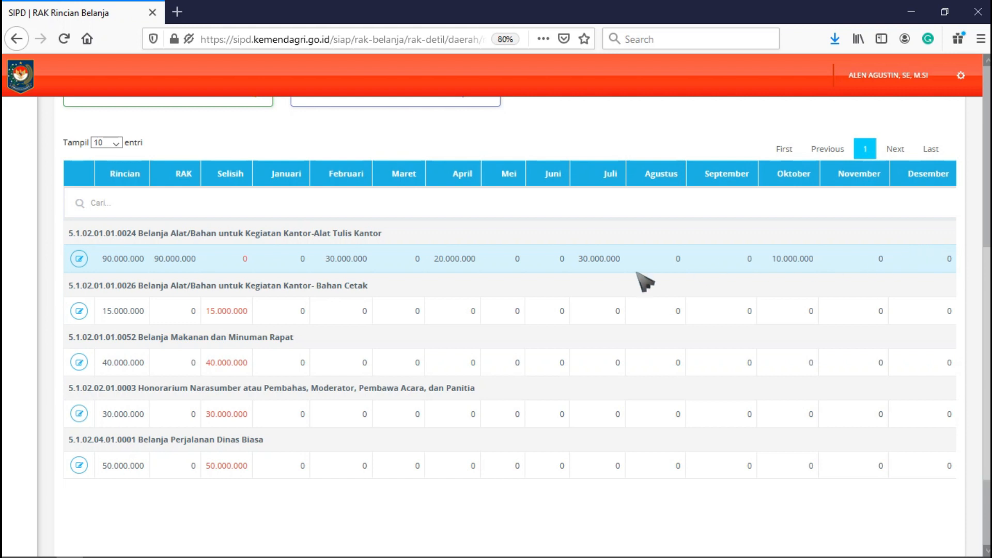
scroll(383, 312, "up", 3)
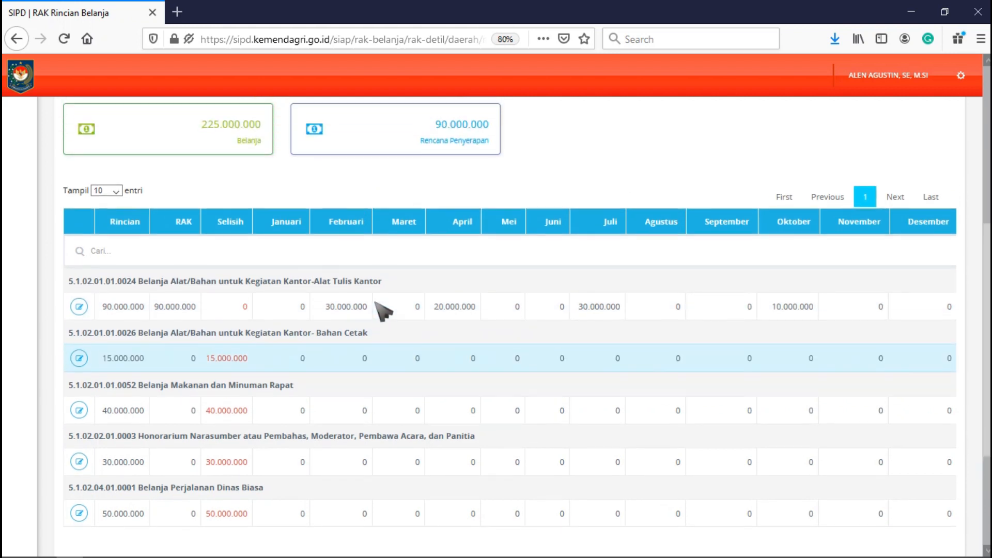
scroll(384, 311, "up", 2)
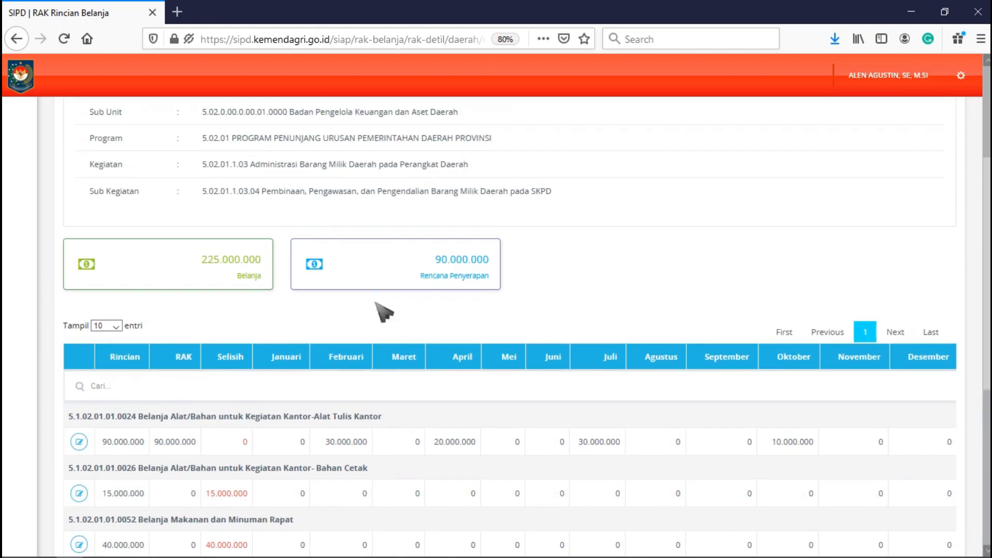
left_click_drag(434, 260, 485, 260)
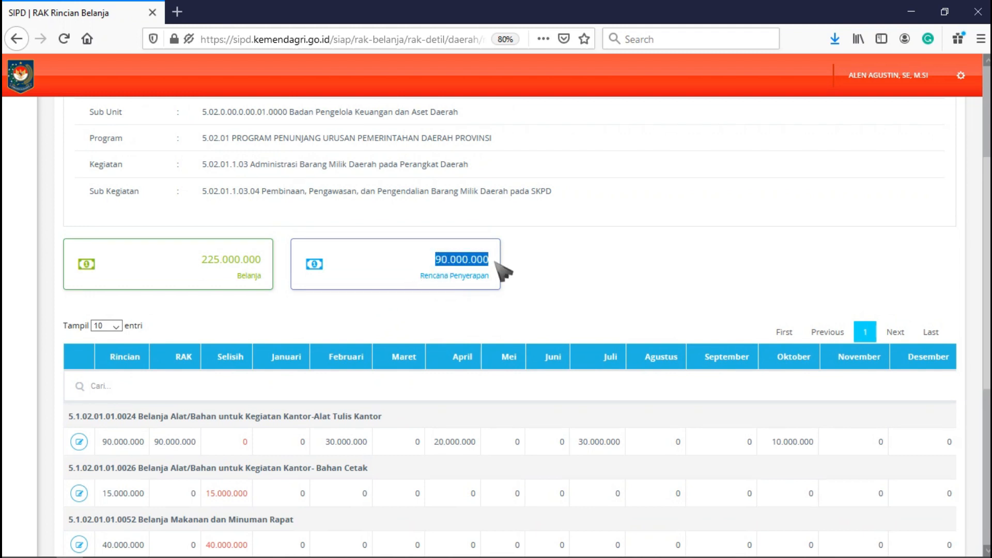
left_click(367, 315)
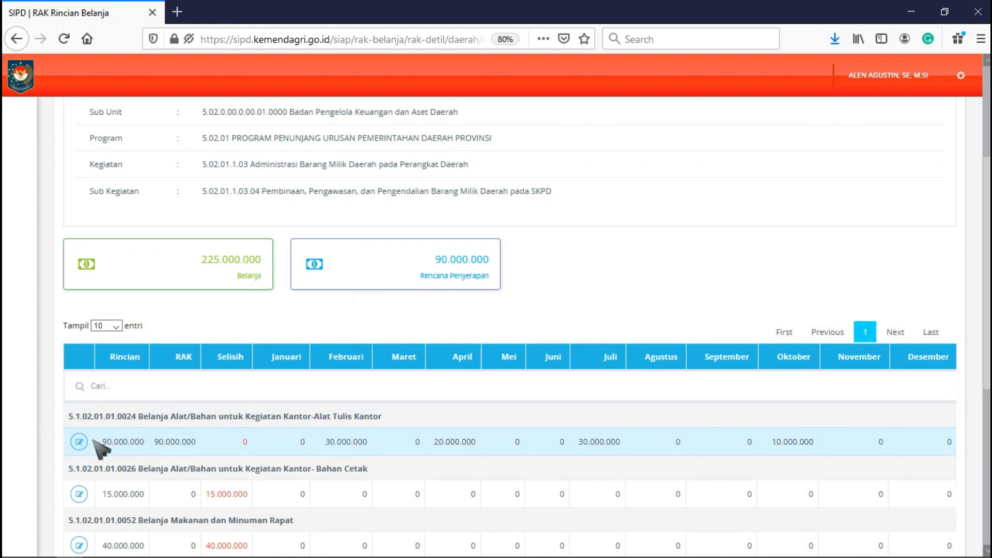
left_click_drag(102, 442, 202, 442)
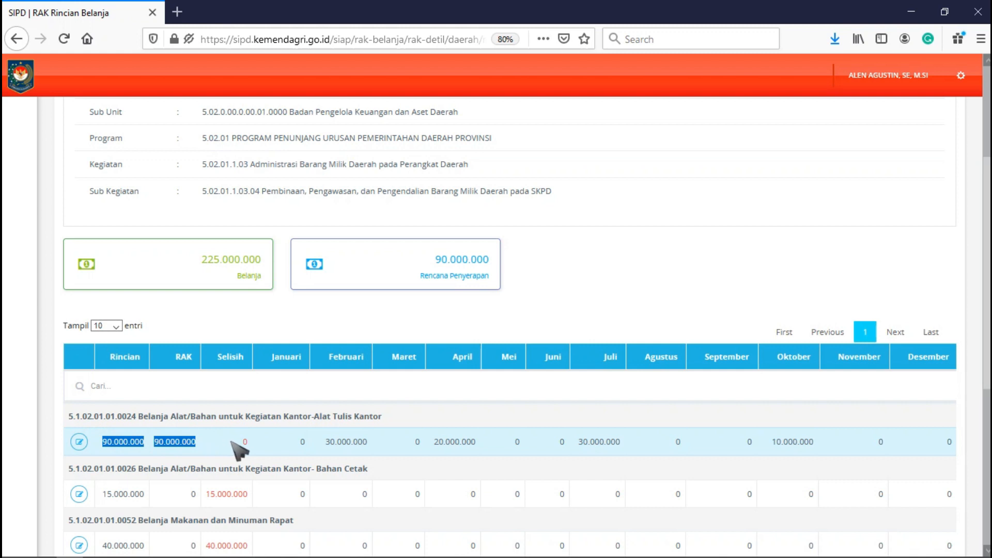
left_click(279, 441)
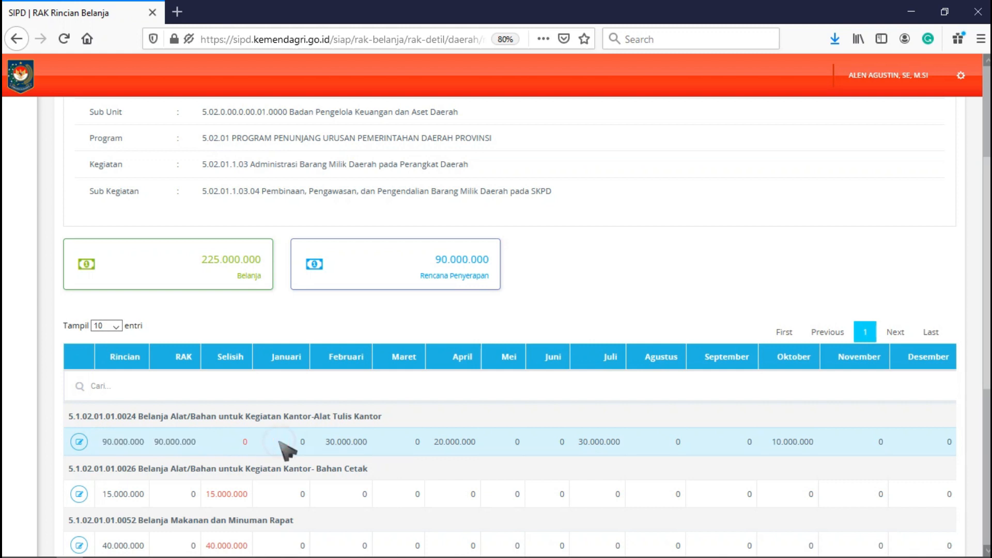
left_click_drag(243, 443, 849, 443)
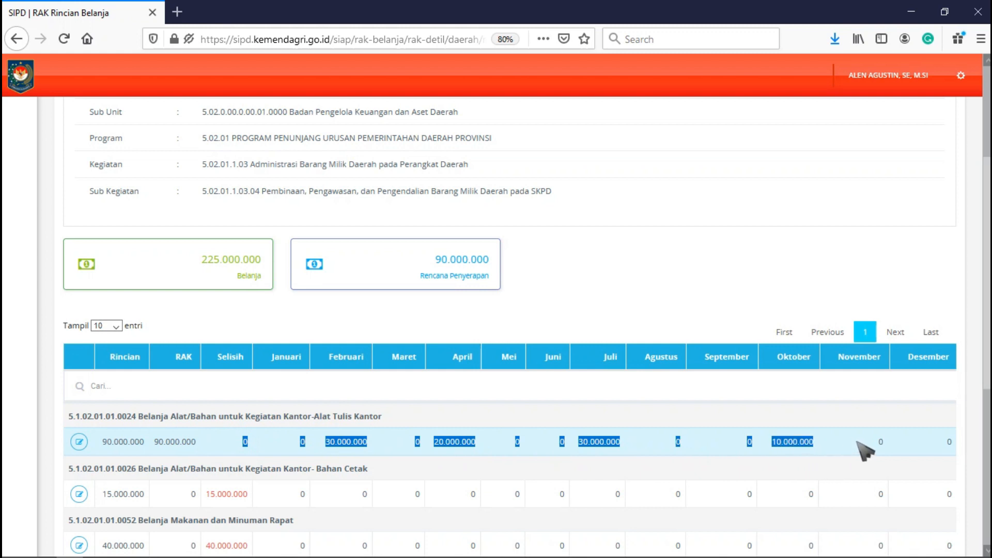
left_click(856, 441)
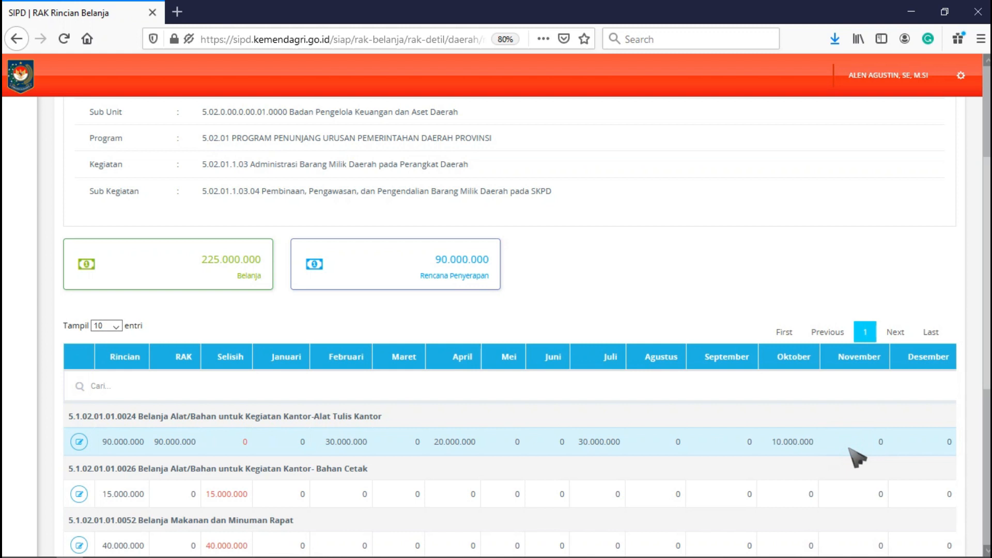
Reopen the RAK form of rekening 5.1.02.01.01.0024 to review its monthly amounts, and close it without saving.
left_click(80, 443)
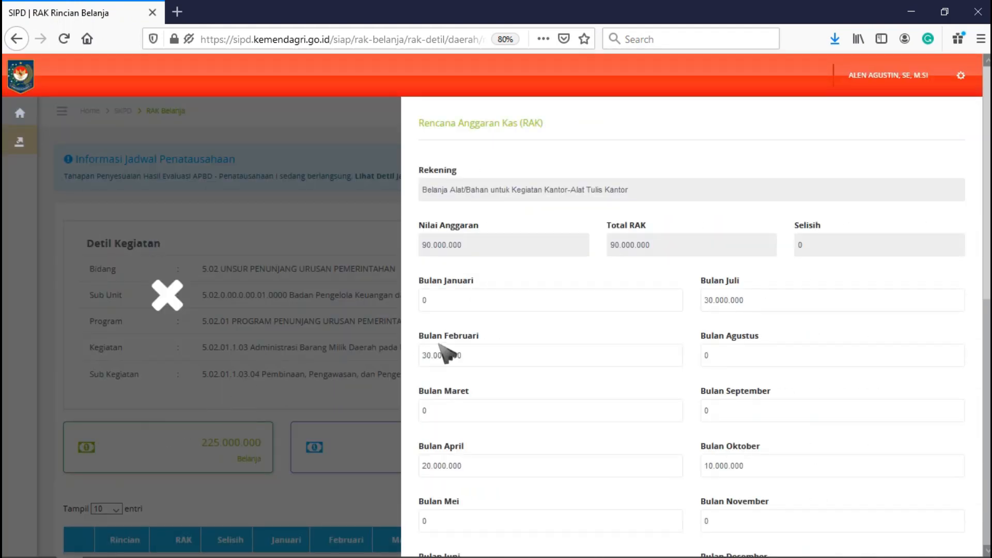
scroll(543, 356, "down", 3)
scroll(543, 357, "down", 2)
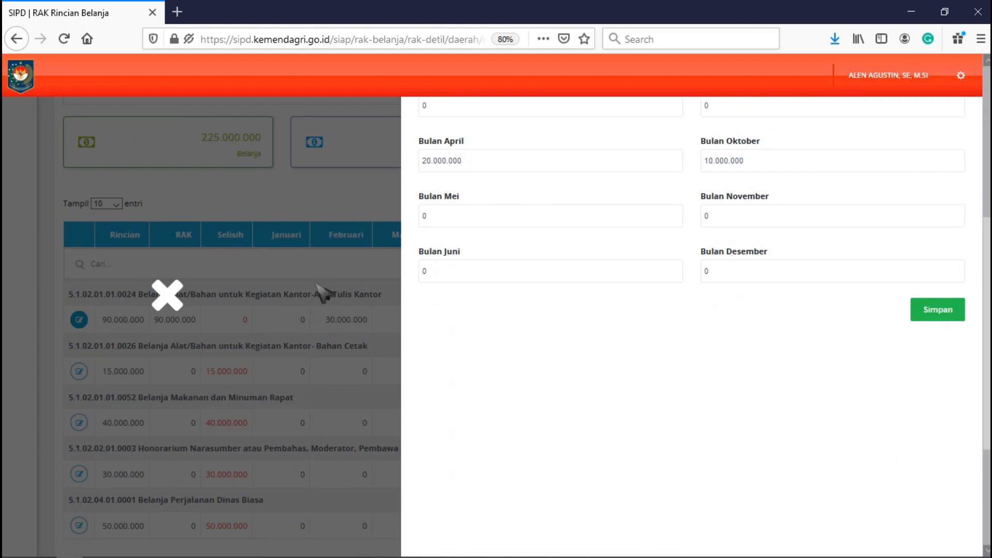
left_click(167, 295)
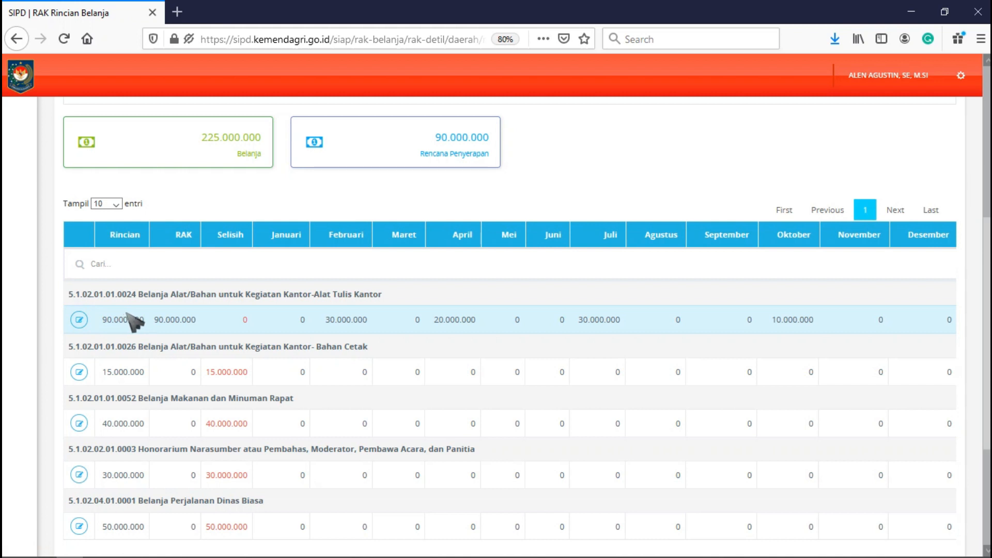
Leave the rekening details and open the Dokumen RAK Belanja list of Badan Pengelola Keuangan dan Aset Daerah.
scroll(455, 320, "up", 5)
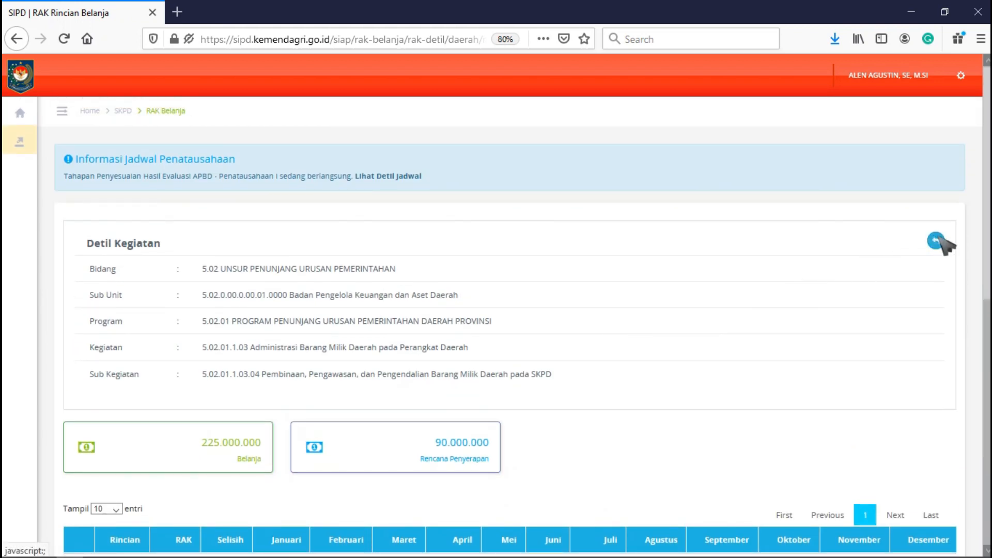
left_click(936, 240)
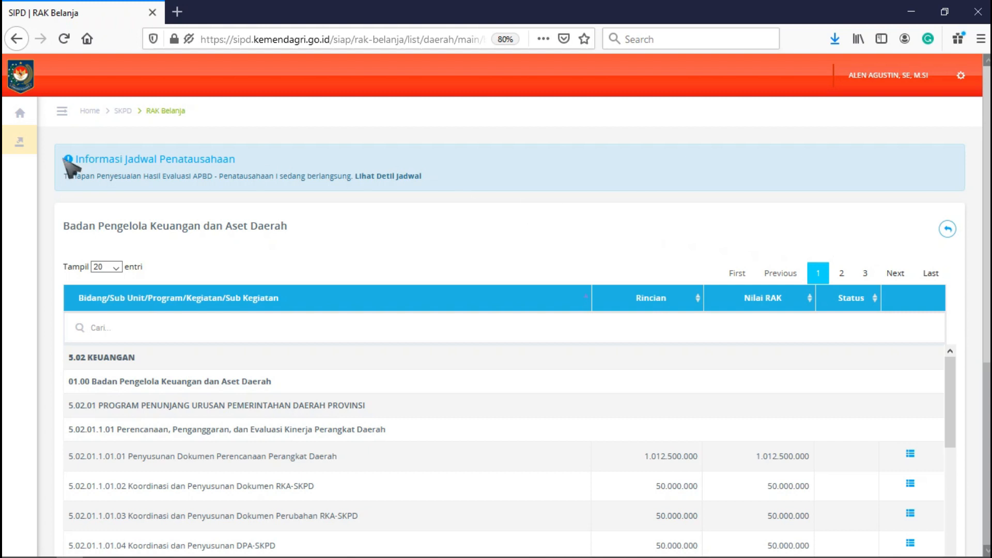
mouse_move(93, 150)
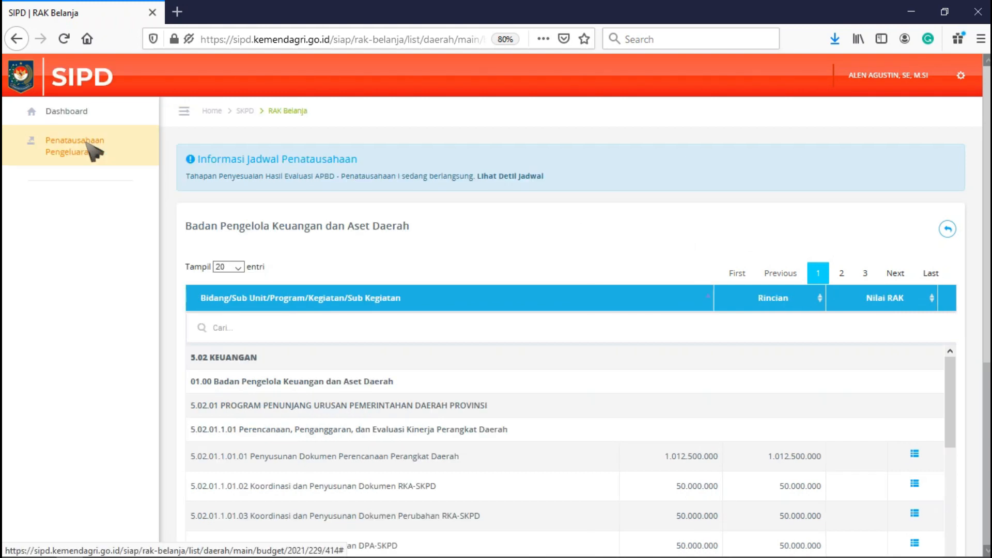
left_click(89, 146)
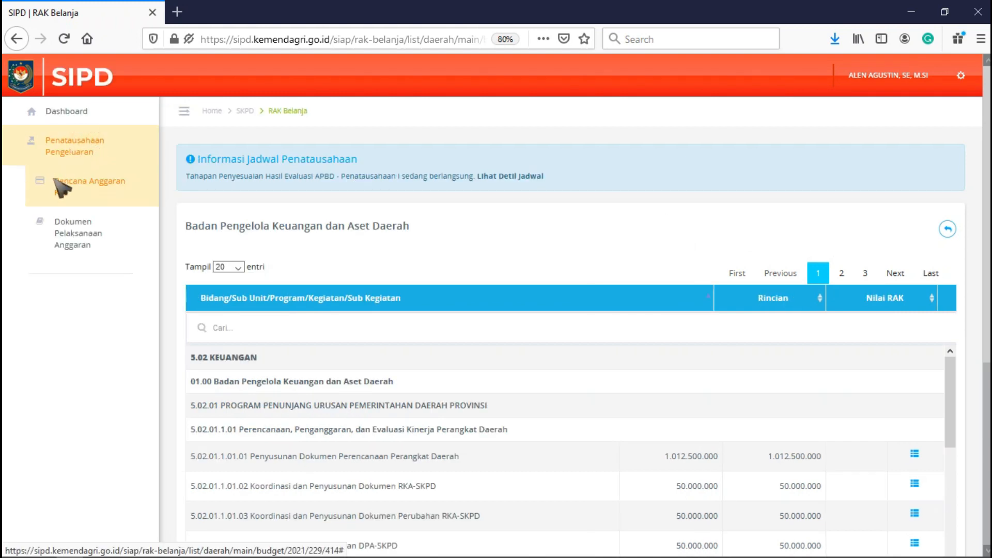
left_click(102, 190)
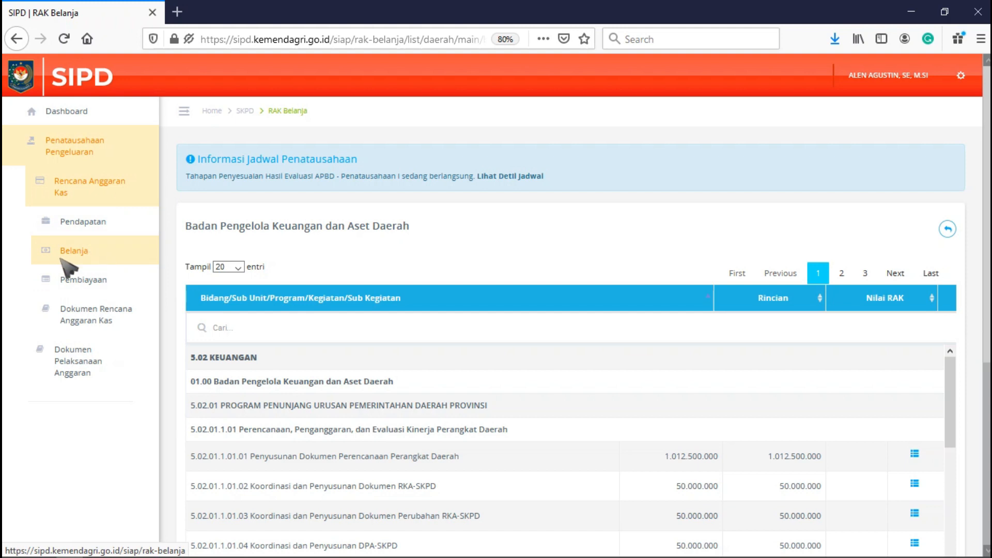
left_click(110, 322)
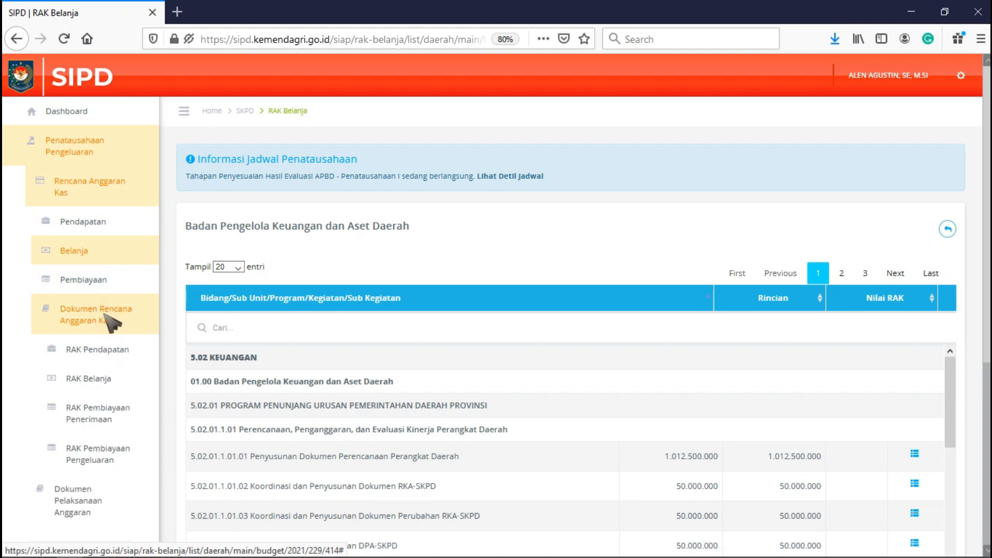
left_click(122, 375)
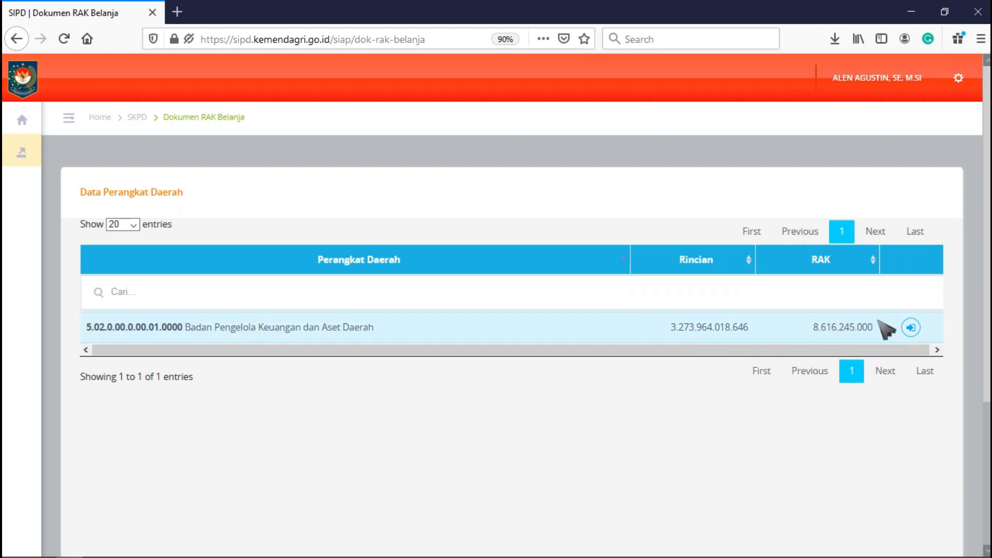
left_click(910, 326)
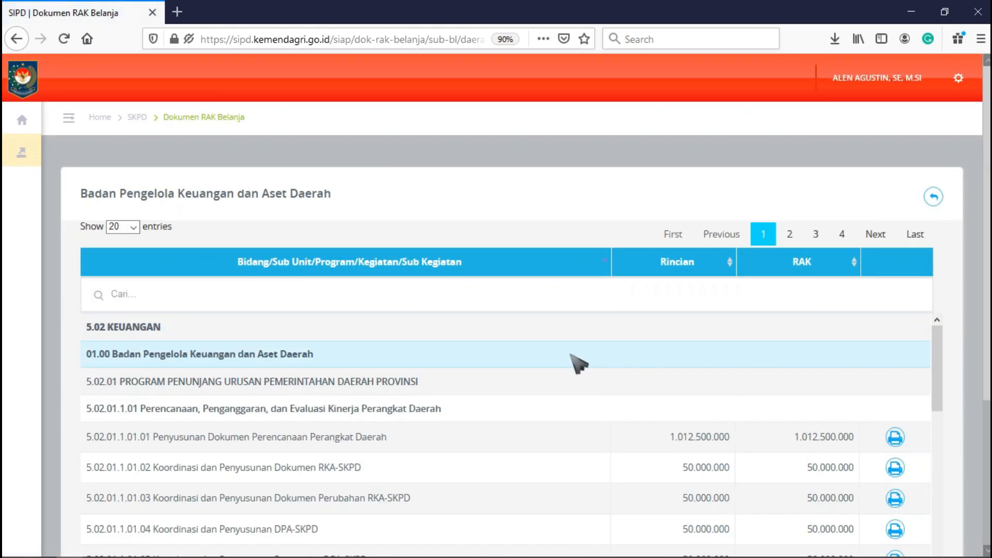
Try to print the RAK document of sub kegiatan 5.02.01.1.03.04 for the Penatausahaan I schedule.
scroll(574, 362, "down", 3)
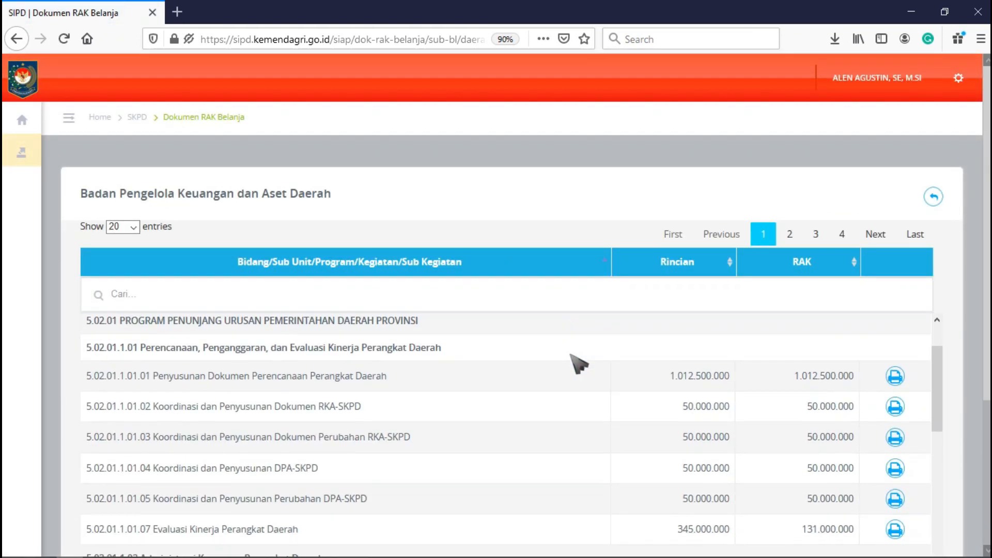
scroll(581, 243, "down", 1)
scroll(580, 244, "down", 3)
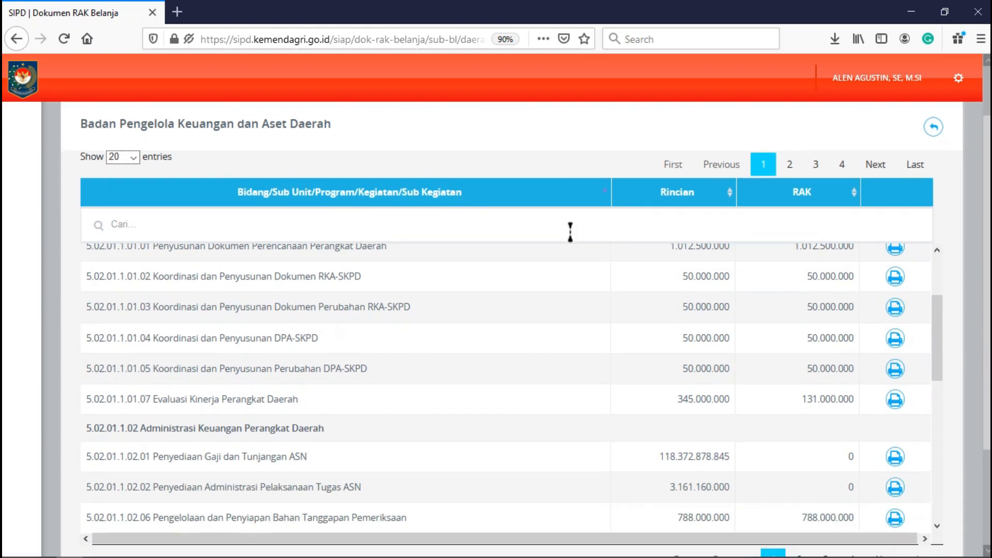
scroll(576, 263, "down", 5)
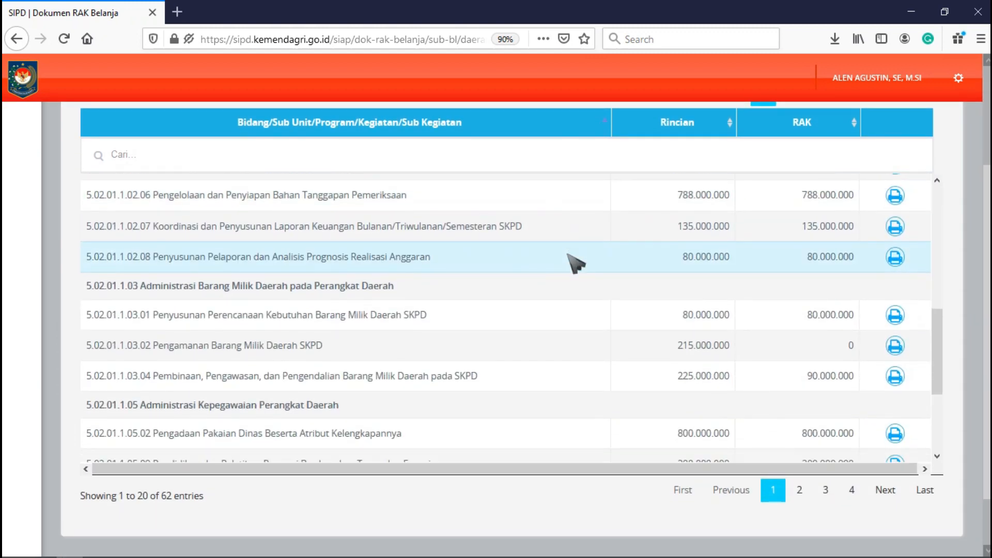
scroll(569, 256, "down", 1)
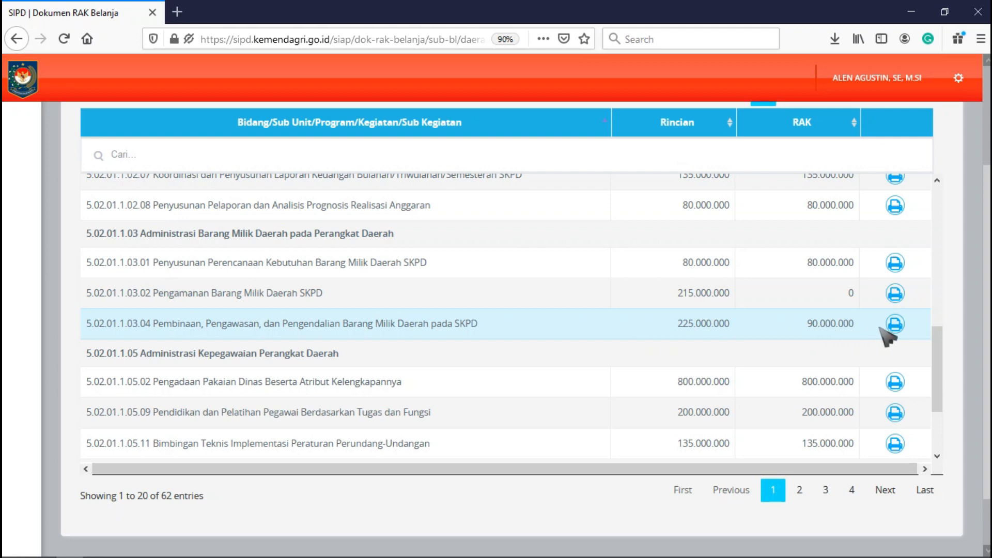
left_click(896, 324)
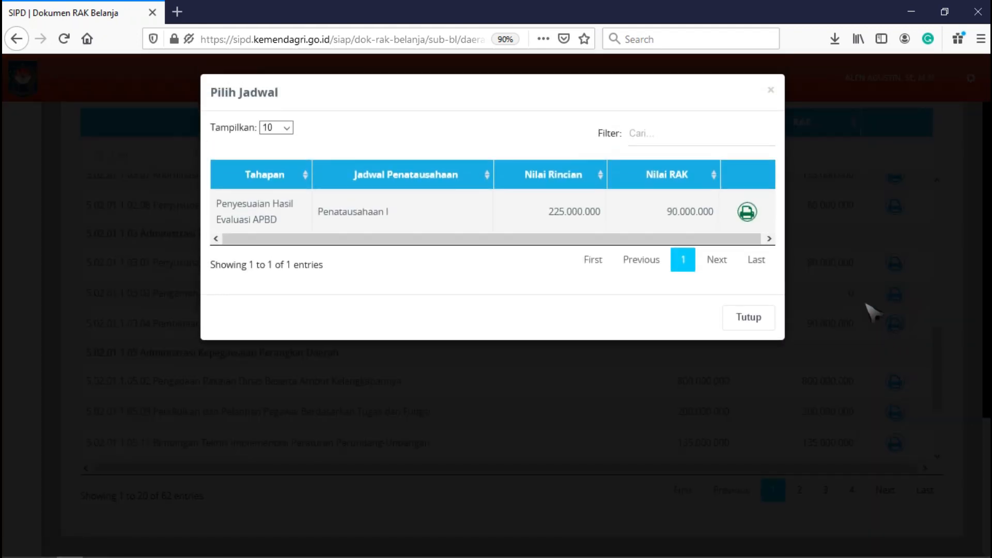
left_click(747, 213)
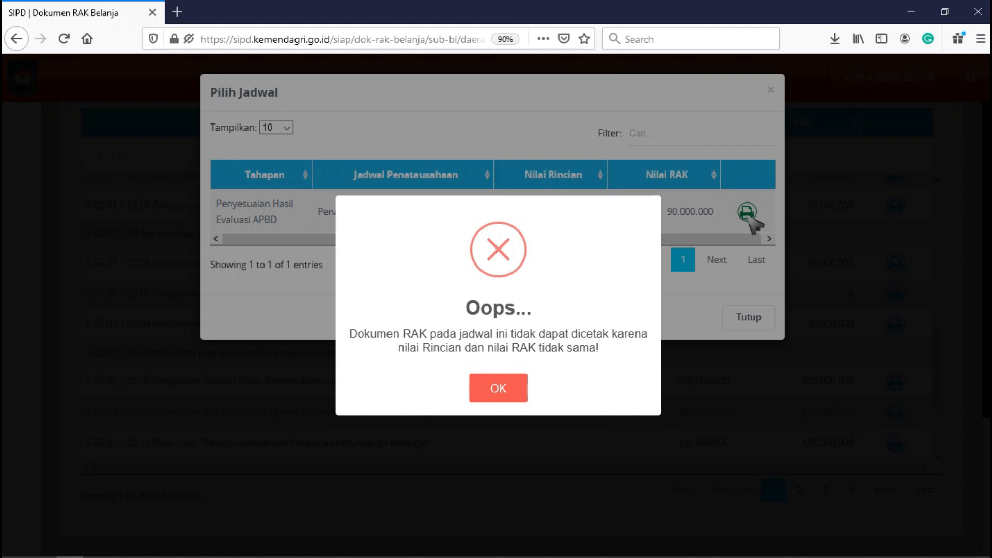
left_click(505, 394)
left_click(744, 324)
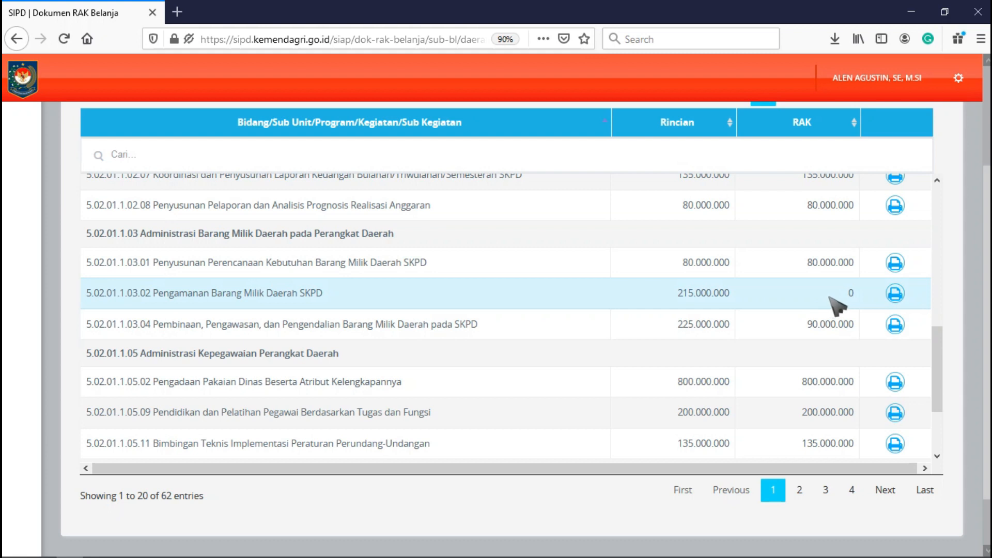
Generate the Penatausahaan I RAK document of sub kegiatan 5.02.01.1.03.01 and view it at 70% zoom without sending it to a printer.
left_click(896, 263)
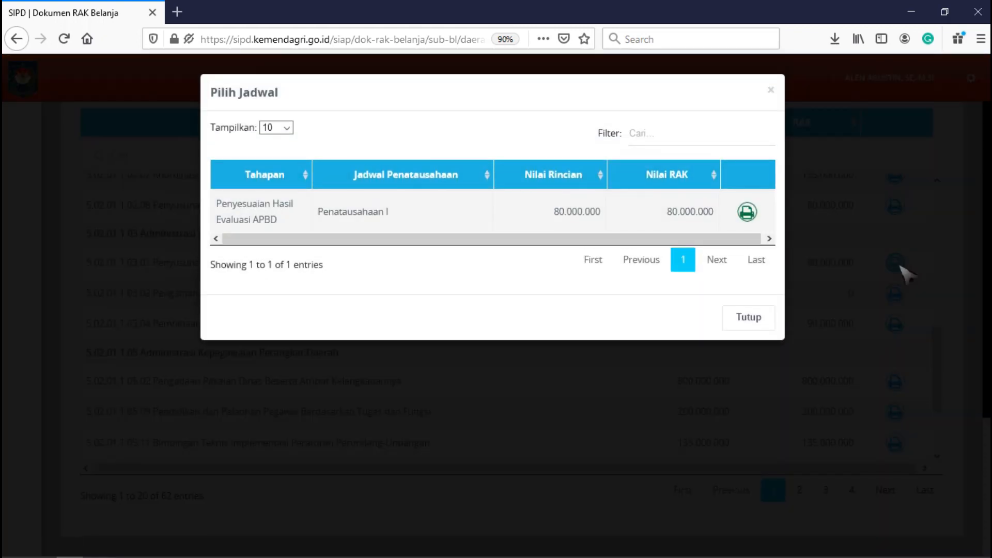
left_click(749, 213)
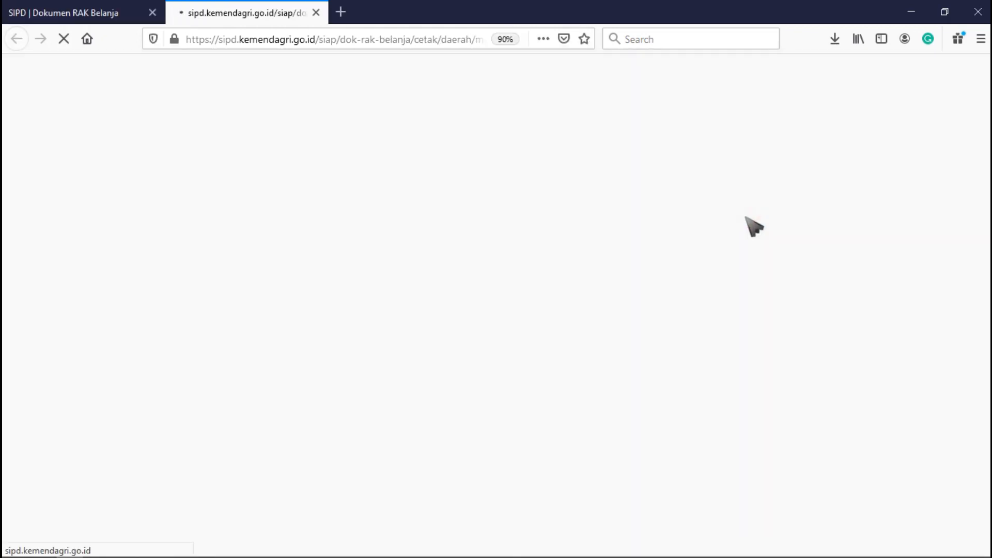
left_click(295, 293)
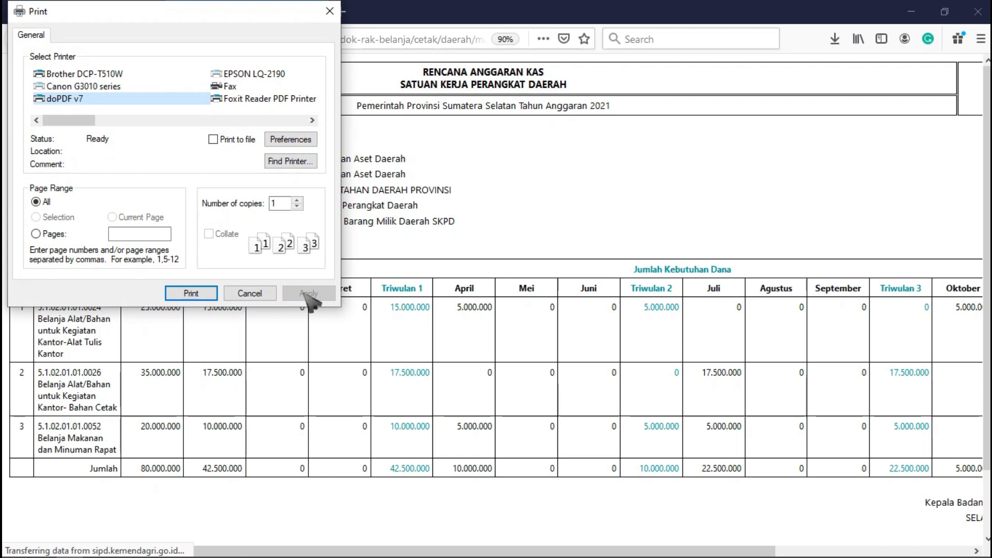
left_click(273, 294)
key("ctrl+minus")
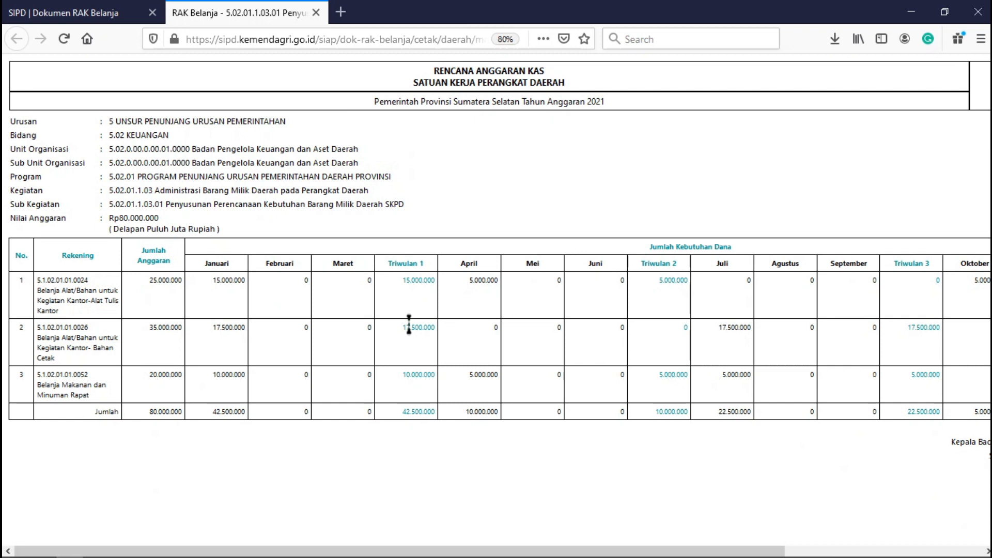
key("ctrl+minus")
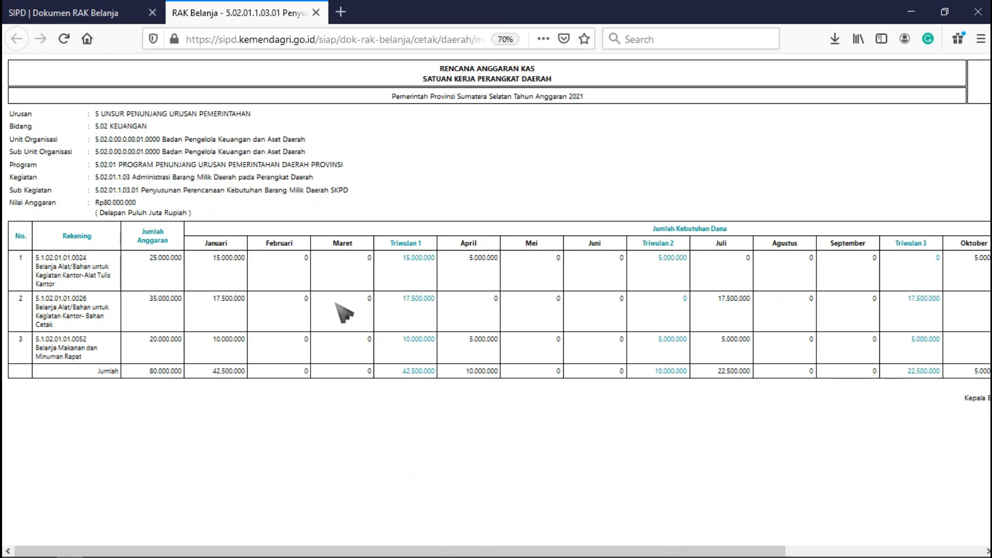
Close the generated RAK document and its schedule selection, and restore the page zoom to 100%.
left_click(317, 13)
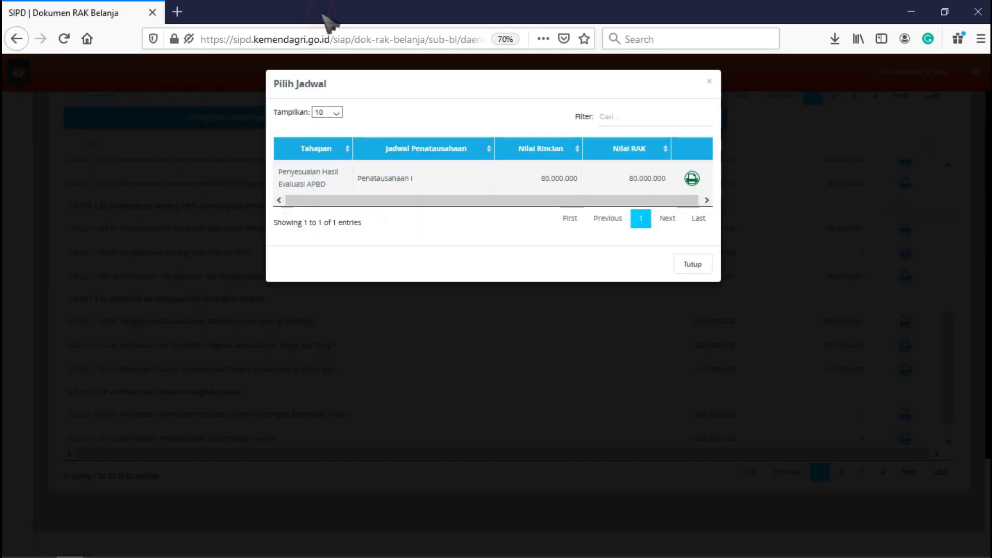
left_click(693, 265)
key("ctrl+0")
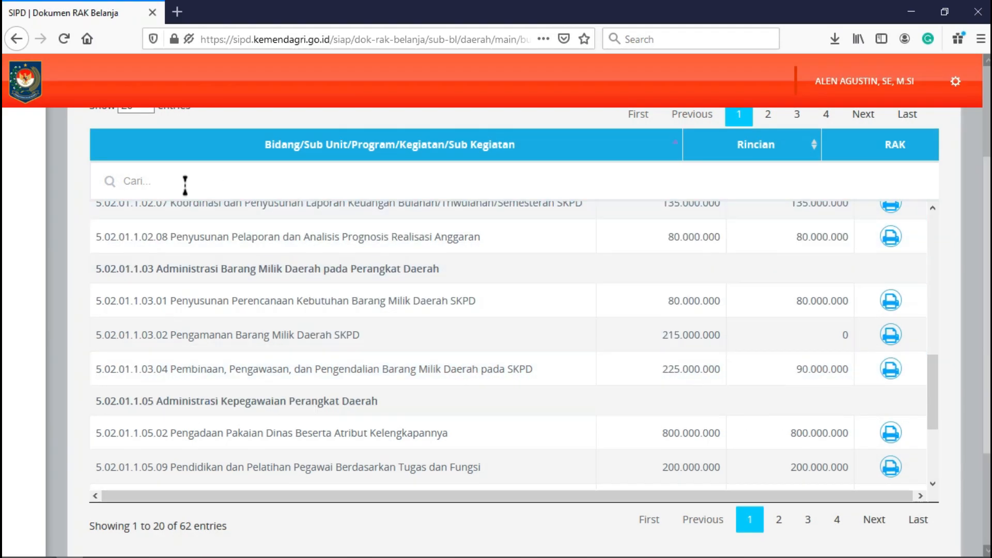
Open the DPA Belanja page within Dokumen Pelaksanaan Anggaran under Penatausahaan Pengeluaran.
mouse_move(6, 165)
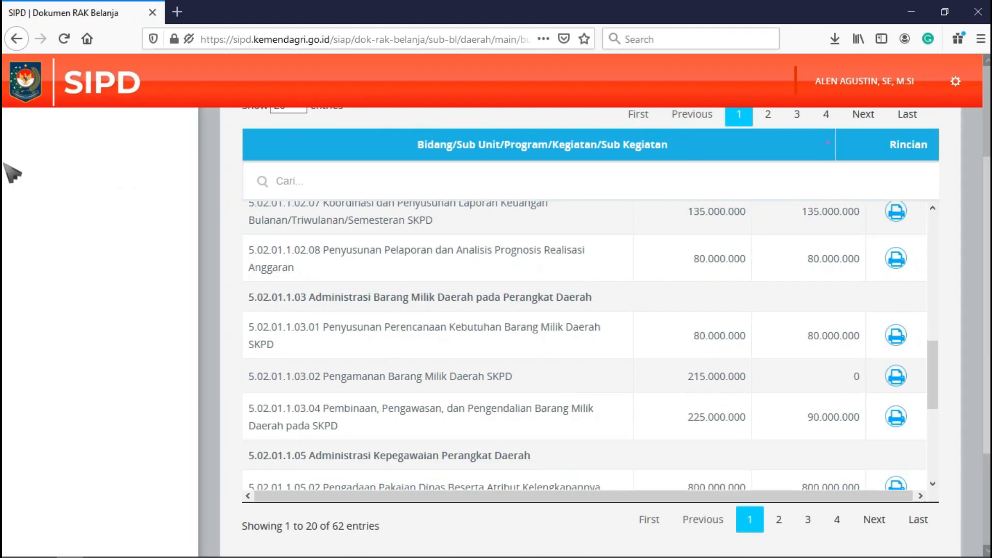
scroll(46, 181, "up", 3)
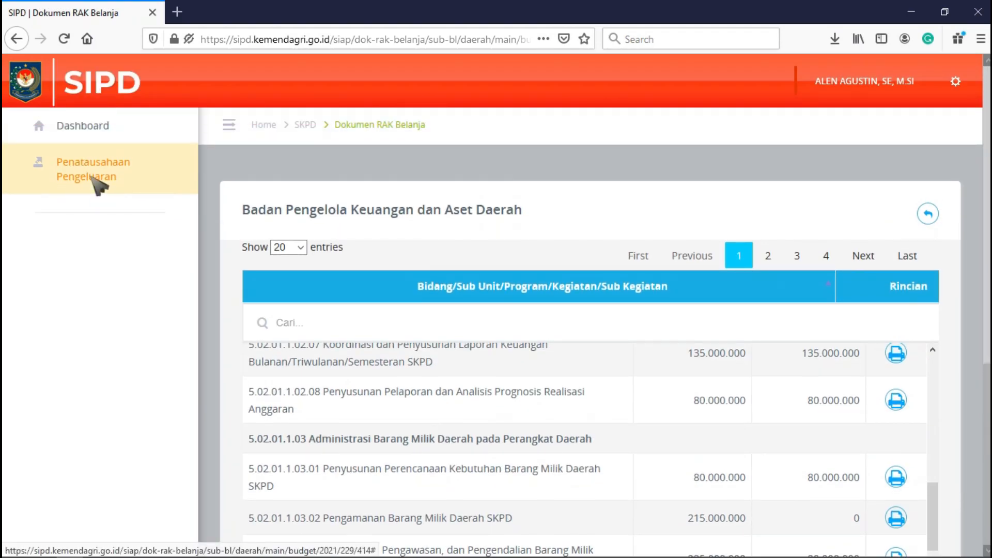
left_click(98, 181)
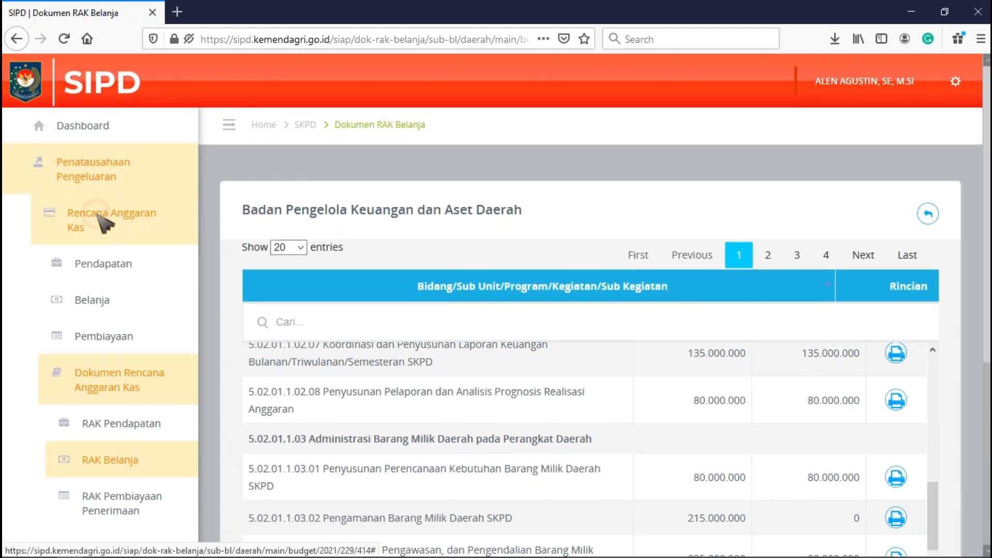
left_click(93, 226)
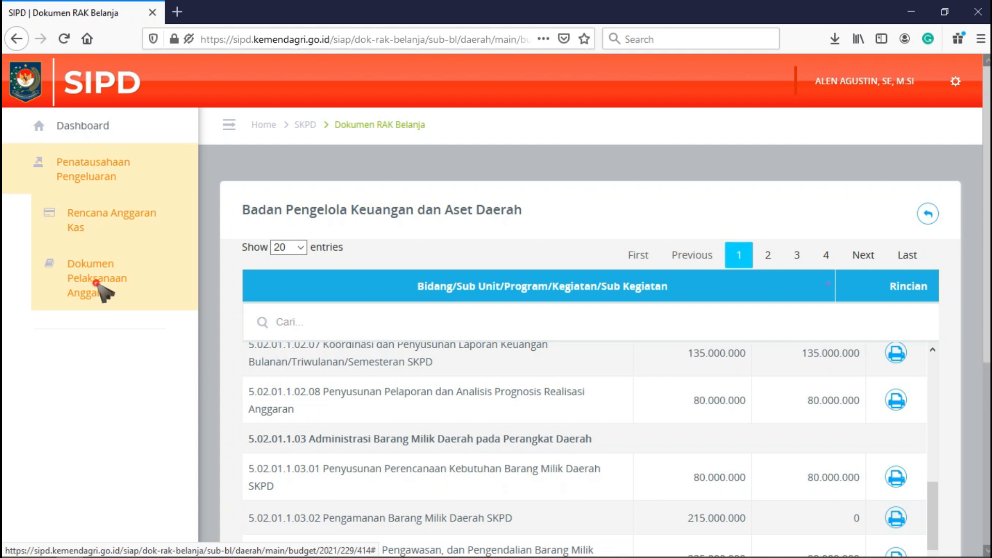
left_click(96, 282)
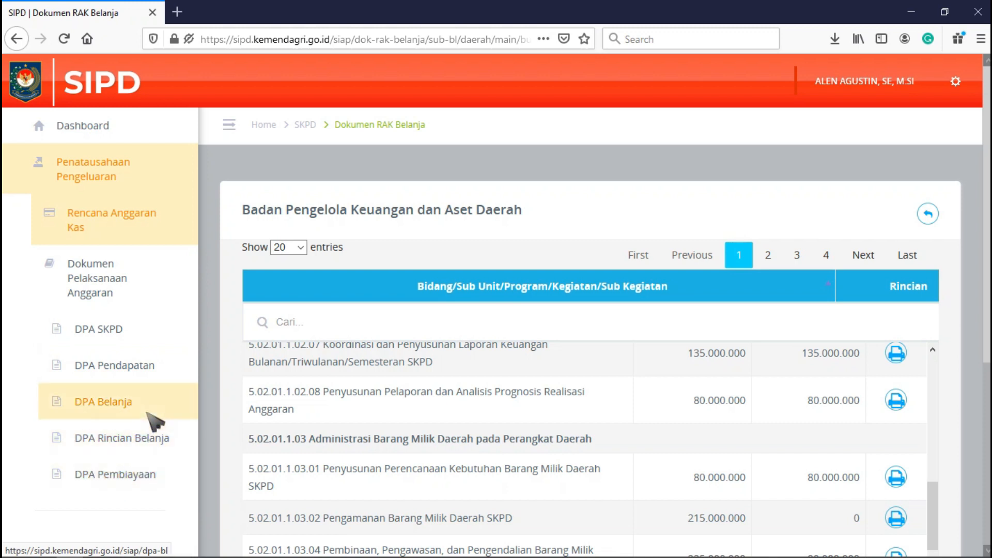
left_click(147, 411)
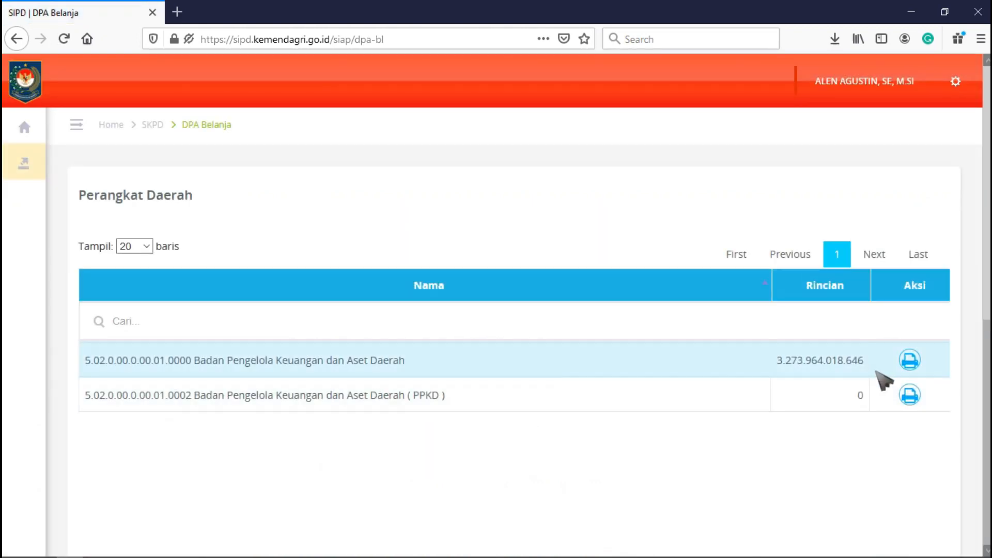
Generate the Penatausahaan I DPA Belanja document of SKPD 5.02.0.00.0.00.01.0000 with print date 18 January 2021, without sending it to a printer.
left_click(911, 361)
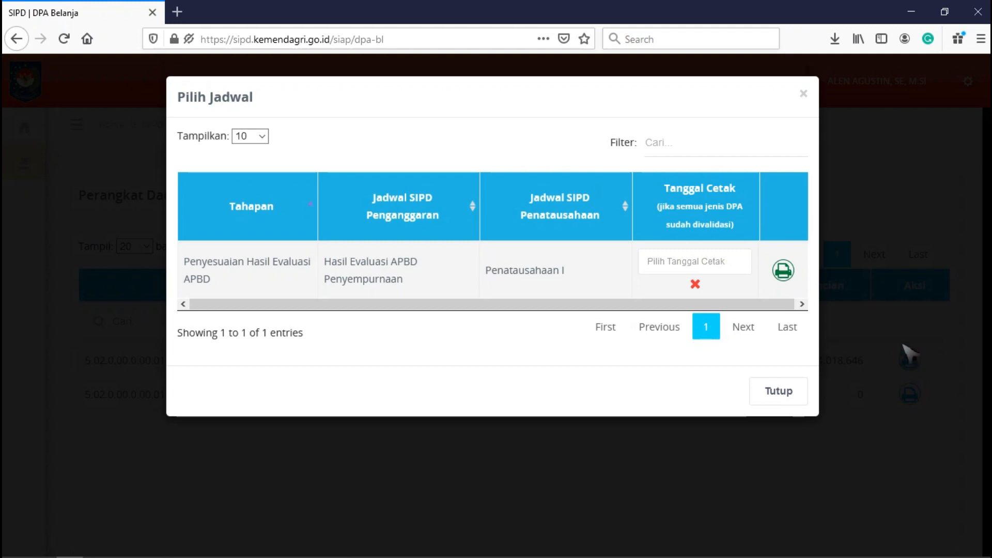
left_click(726, 261)
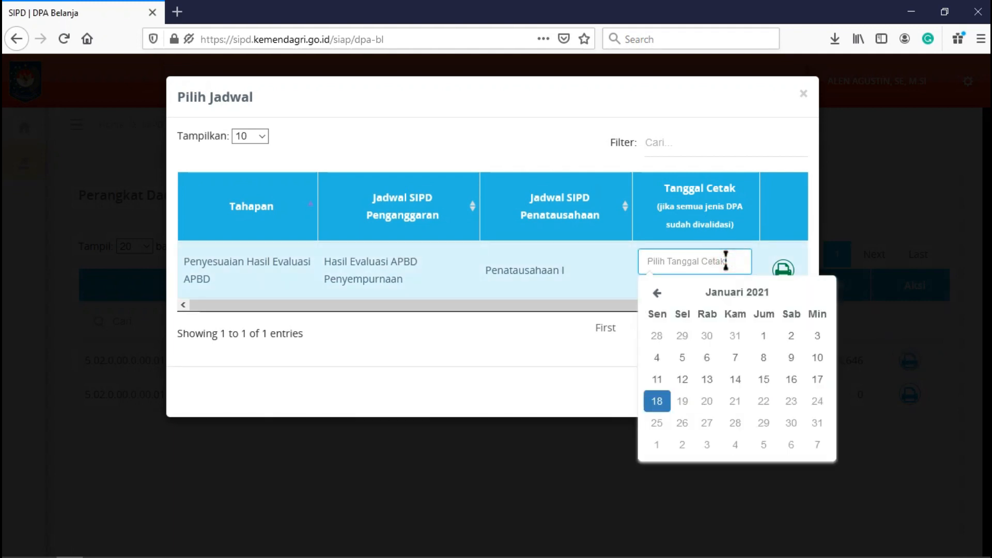
left_click(665, 402)
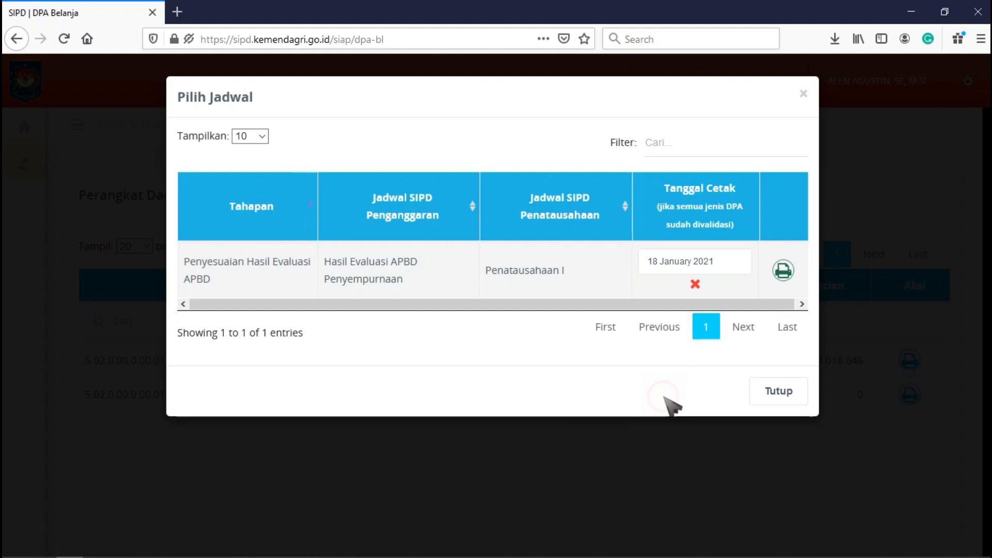
left_click(784, 271)
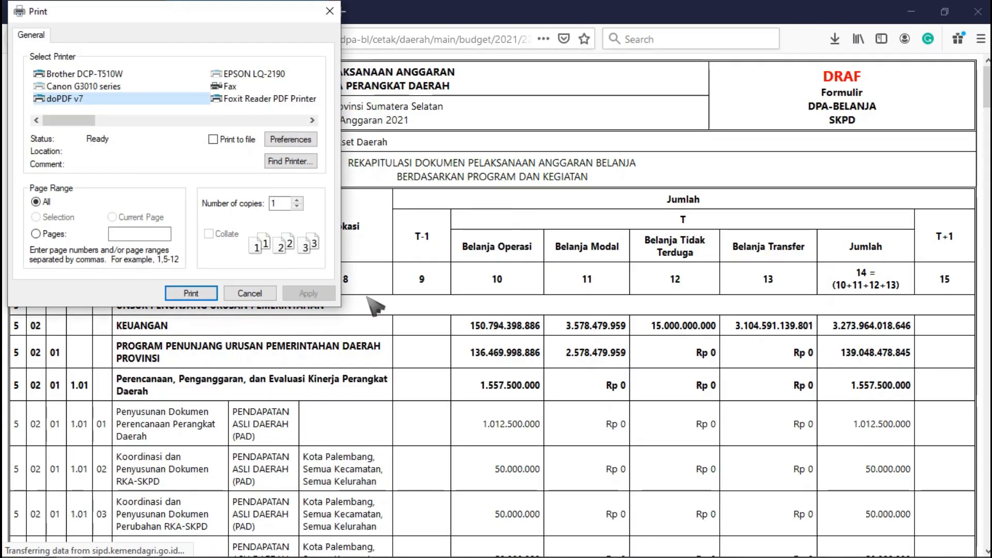
left_click(250, 293)
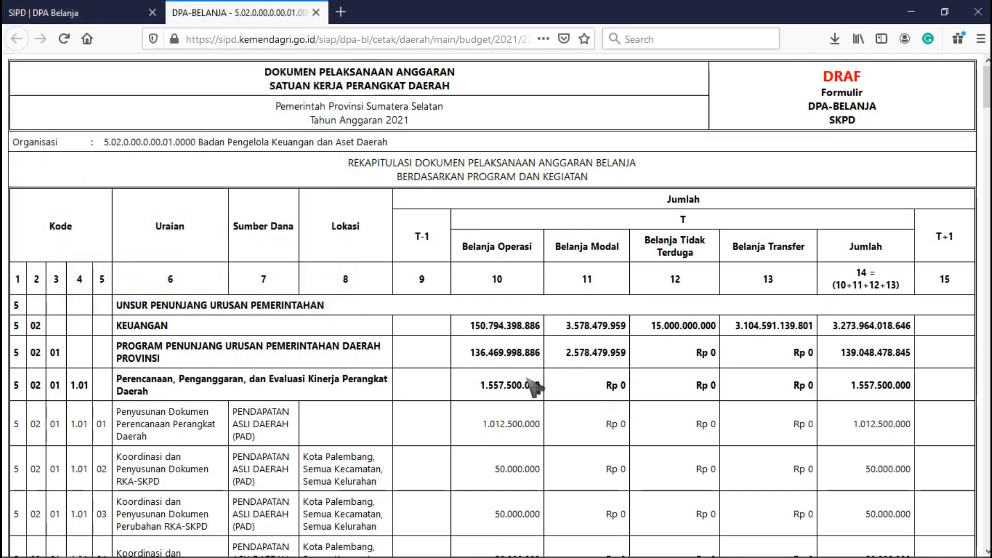
Examine the DPA Belanja document from its DRAF heading to the Rencana Penarikan Dana per Bulan table, and close it with its schedule selection.
scroll(532, 385, "down", 8)
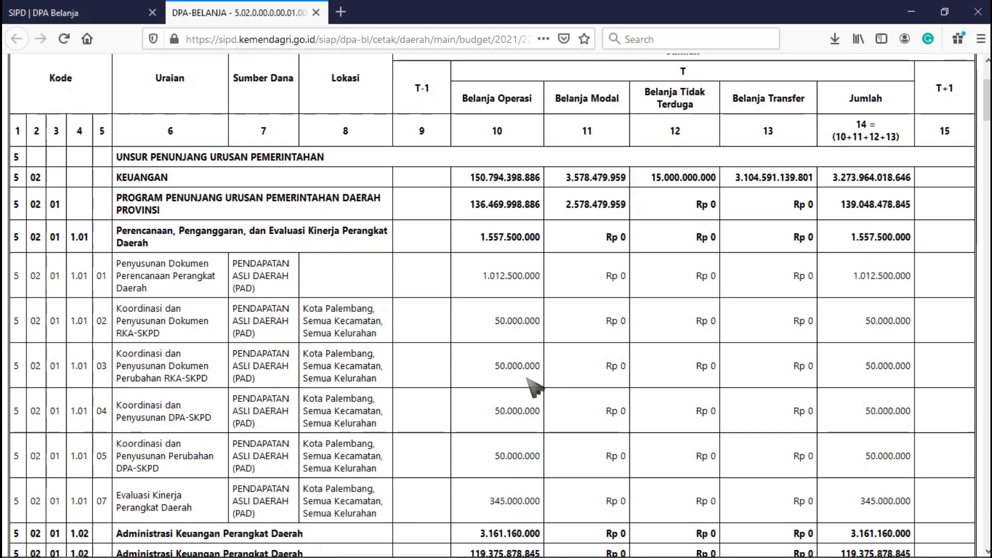
scroll(527, 377, "up", 8)
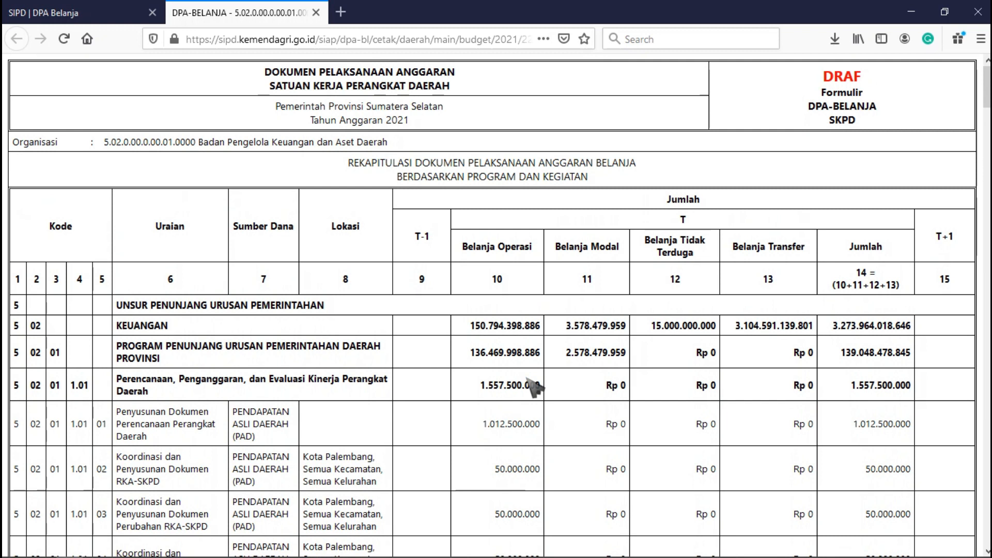
left_click_drag(823, 76, 896, 85)
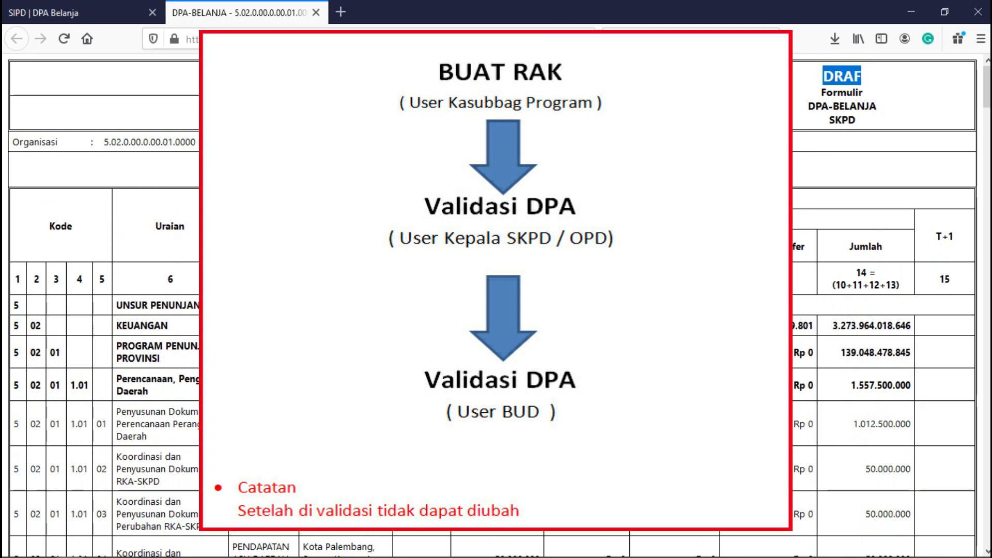
scroll(522, 289, "down", 15)
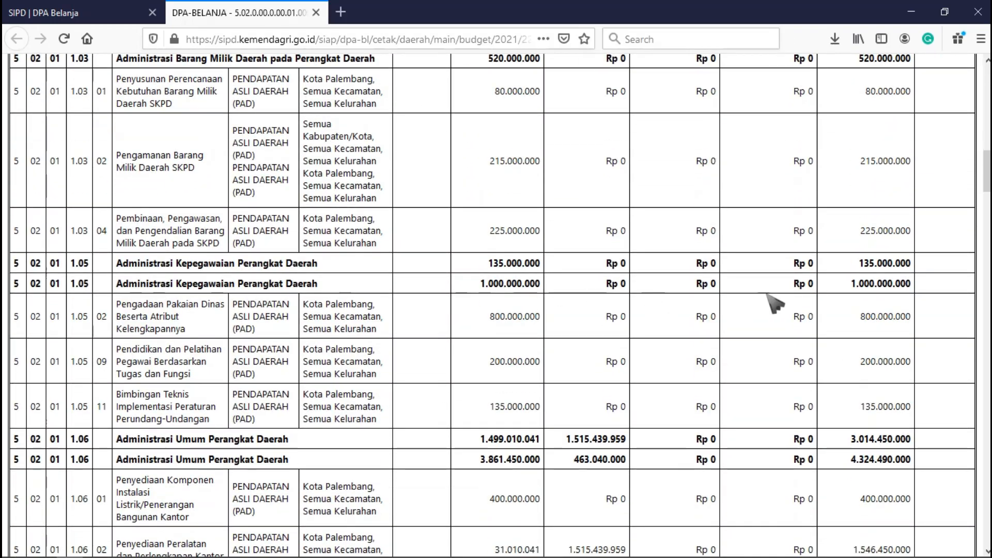
left_click_drag(987, 174, 987, 524)
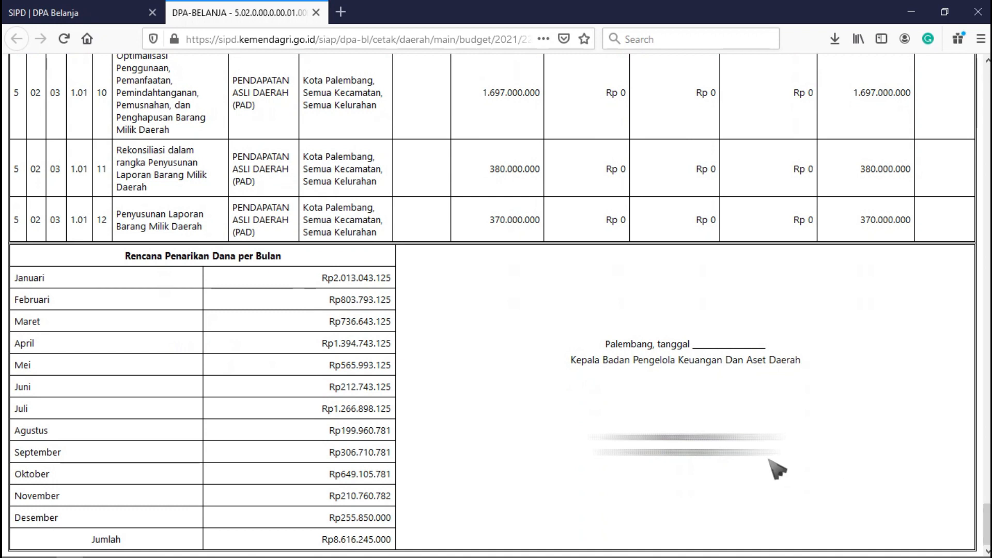
left_click(433, 307)
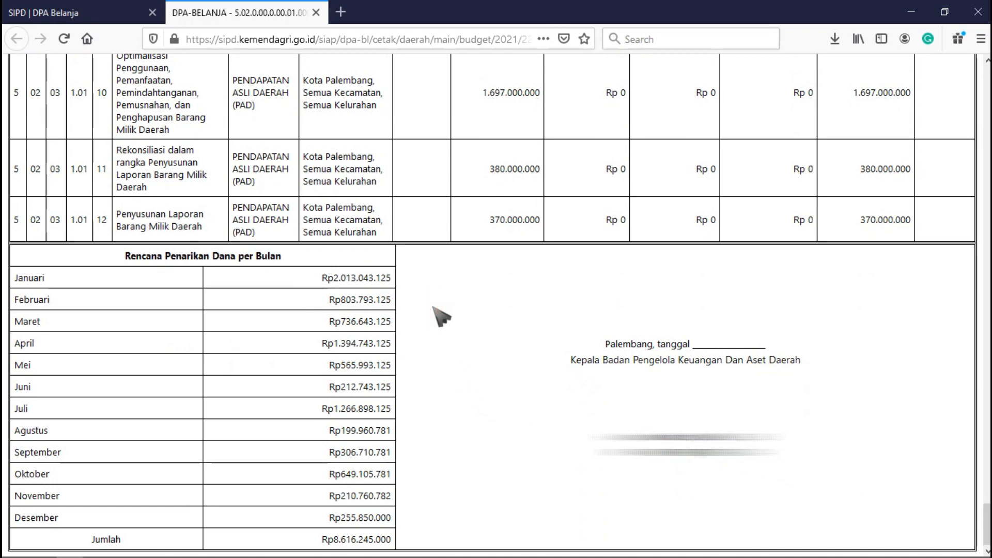
left_click(316, 13)
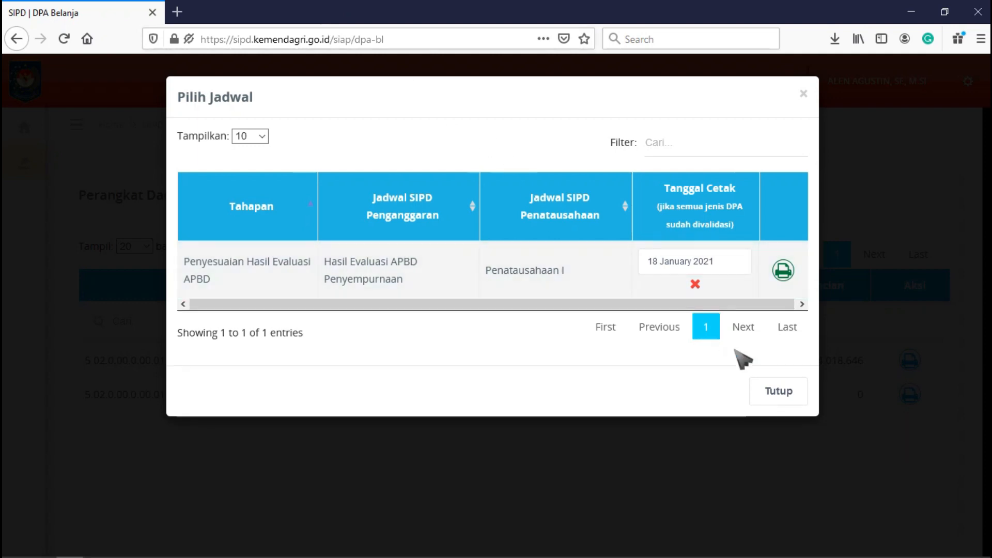
left_click(781, 399)
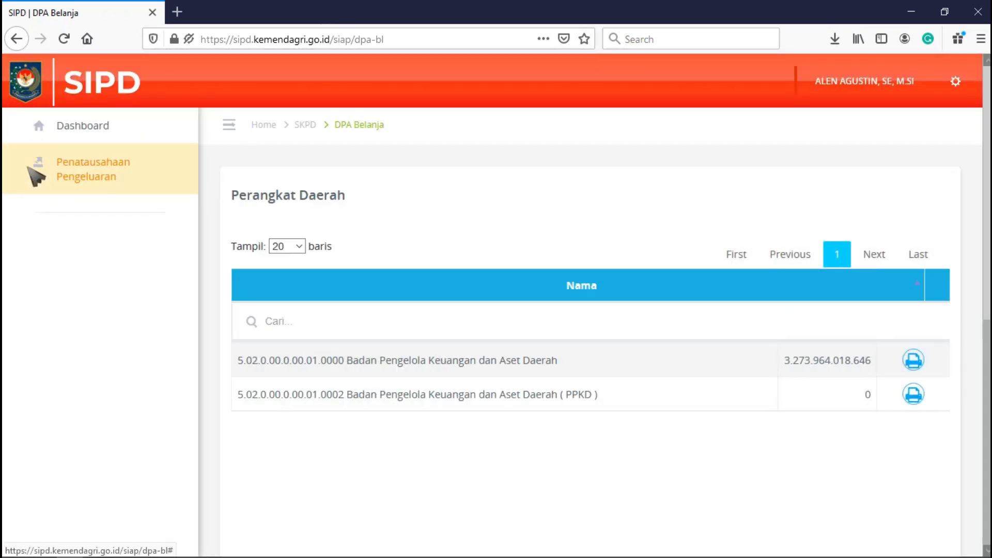
Open the DPA Rincian Belanja list of Badan Pengelola Keuangan dan Aset Daerah.
left_click(33, 170)
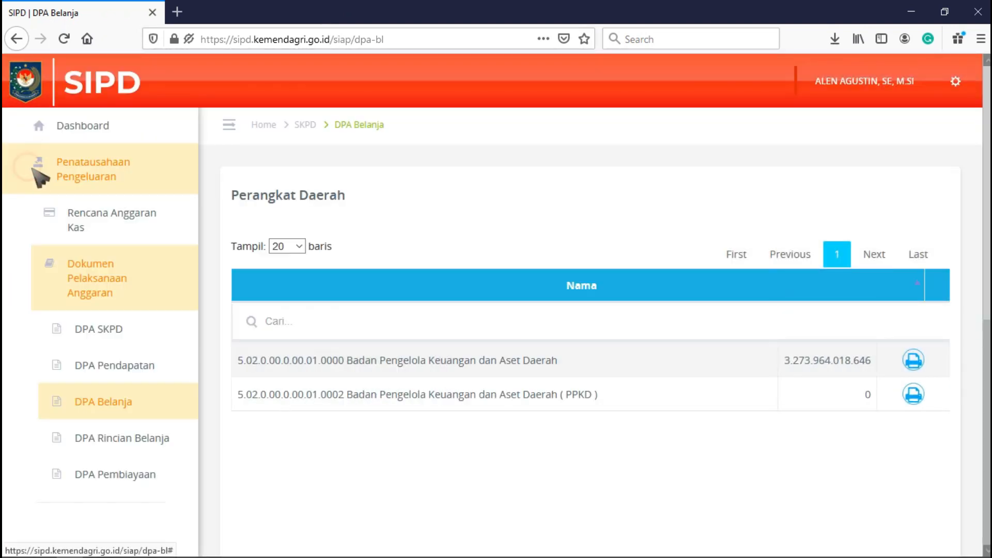
left_click(145, 442)
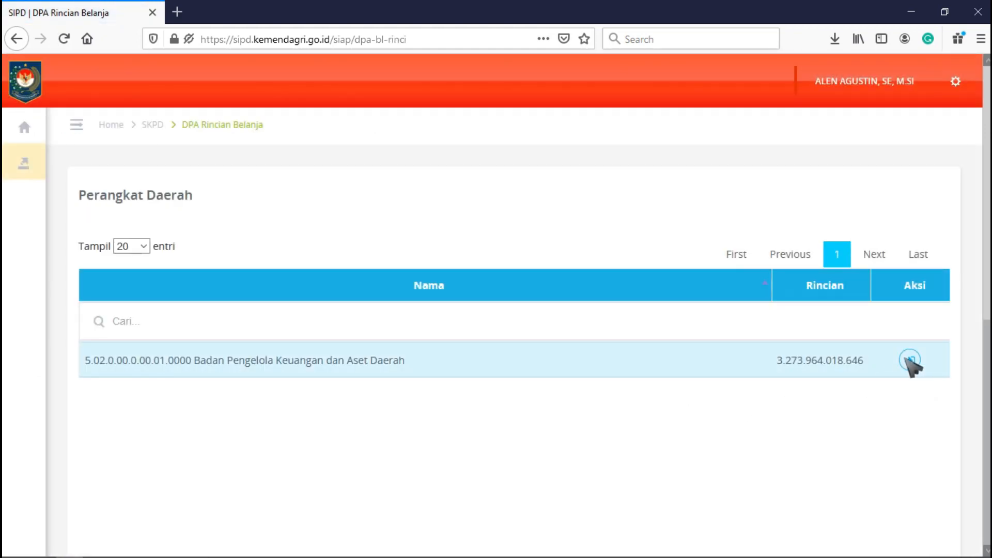
left_click(909, 360)
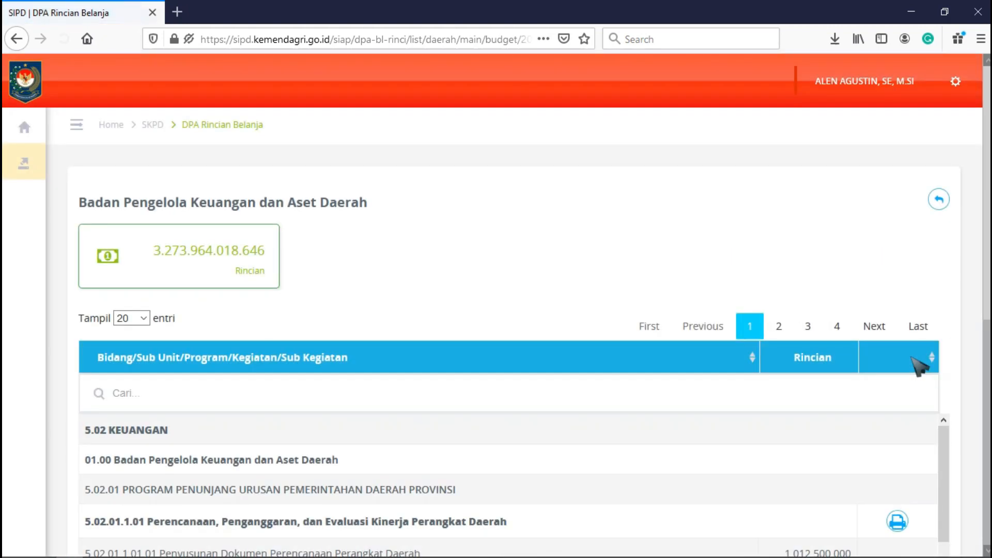
Generate the Penatausahaan I DPA Rincian Belanja document of kegiatan 5.02.01.1.03 Administrasi Barang Milik Daerah, without sending it to a printer.
scroll(517, 279, "down", 3)
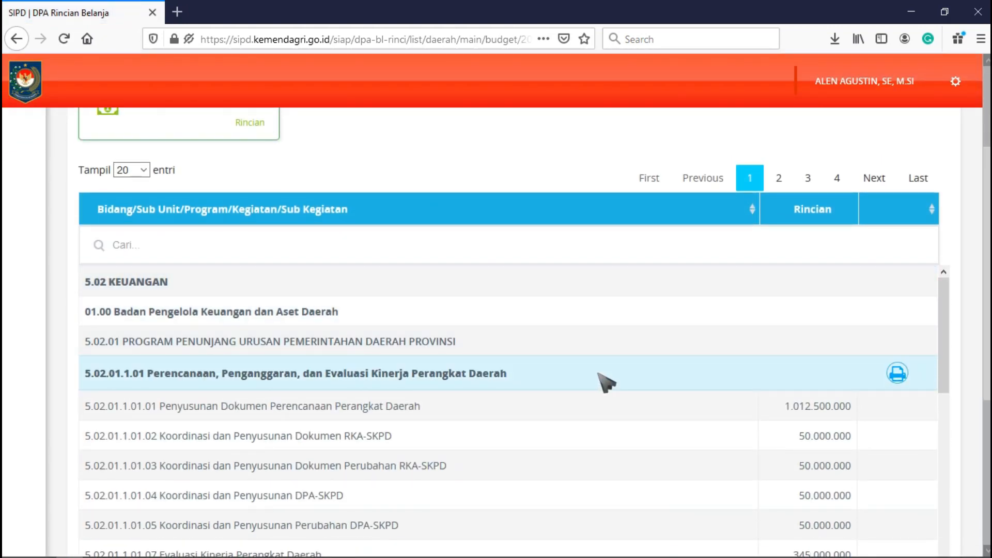
scroll(607, 382, "down", 3)
scroll(607, 382, "up", 3)
scroll(607, 382, "down", 10)
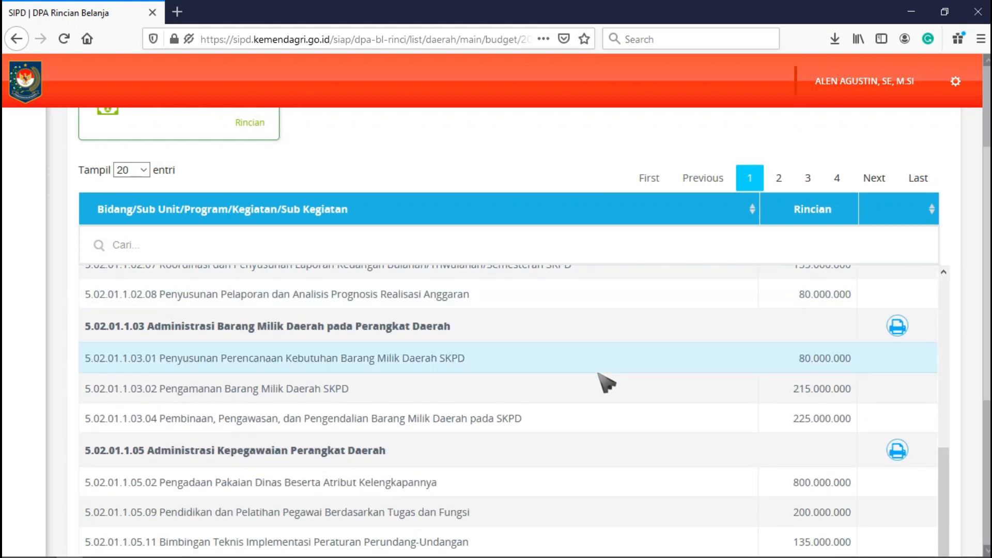
left_click(899, 327)
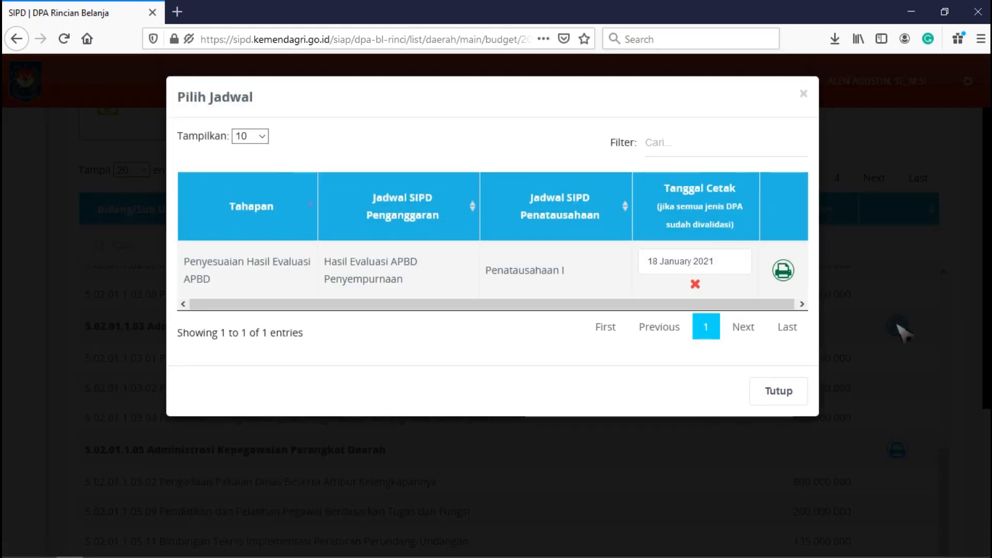
left_click(783, 272)
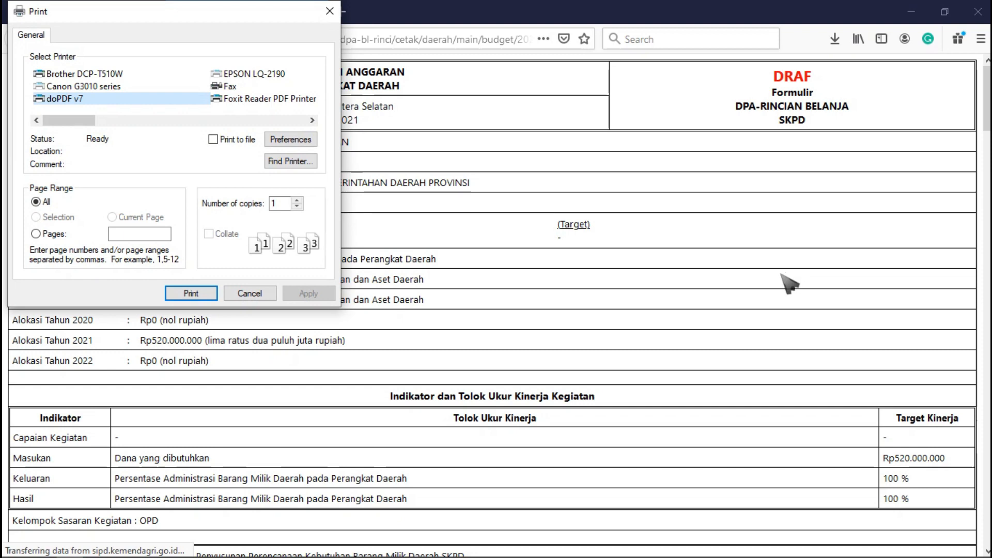
left_click(249, 293)
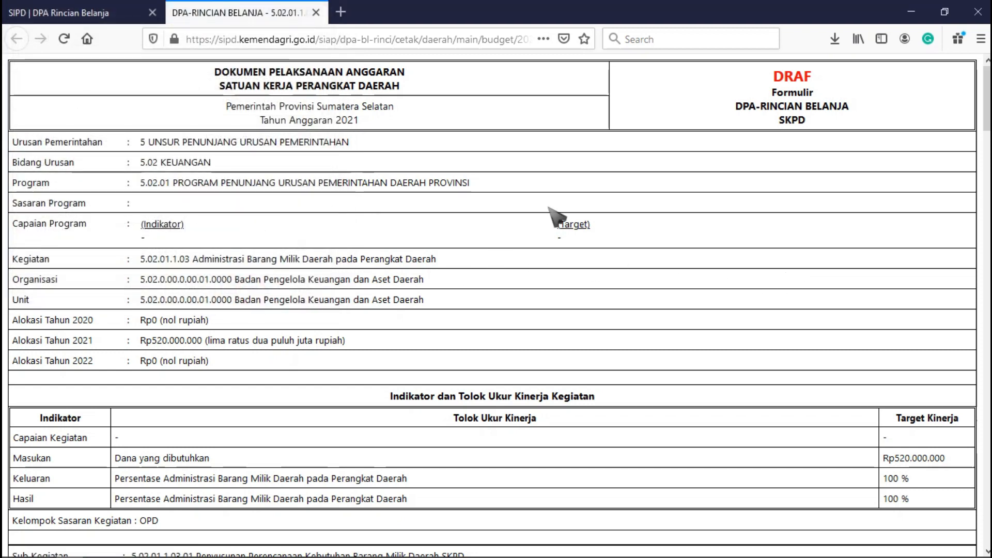
Examine the DPA Rincian Belanja document from its DRAF heading through the rekening details to the Rencana Penarikan Dana per Bulan table.
left_click_drag(770, 77, 826, 80)
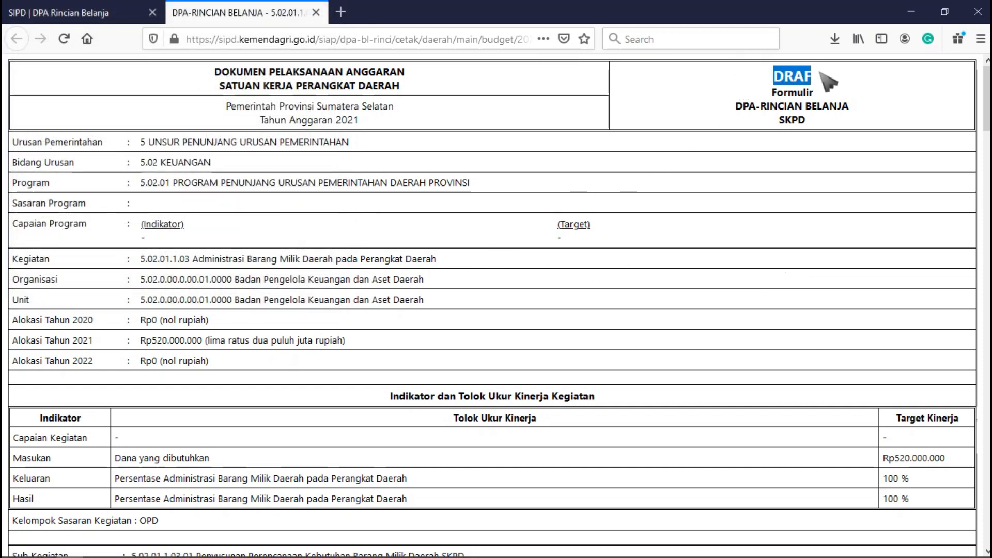
left_click(558, 175)
scroll(558, 175, "down", 15)
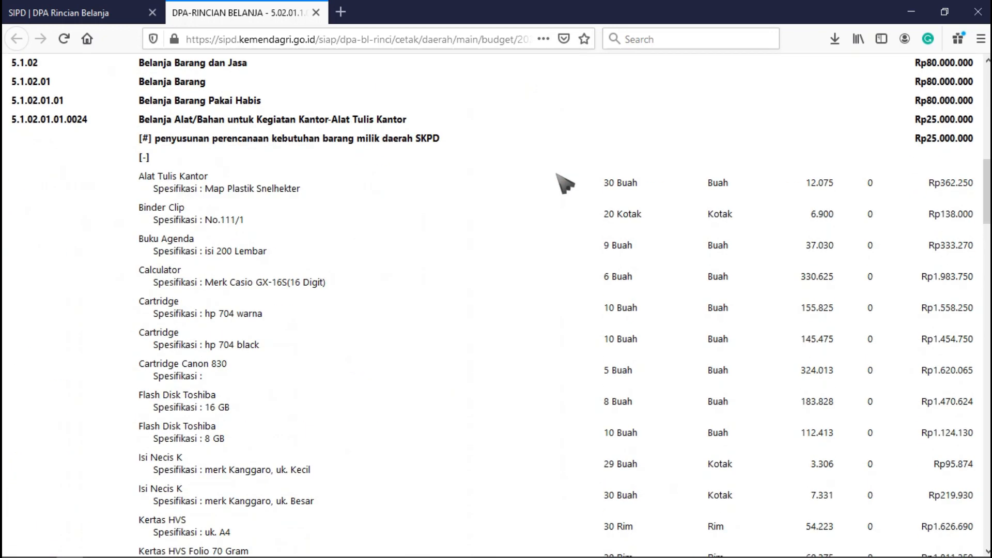
scroll(557, 175, "down", 15)
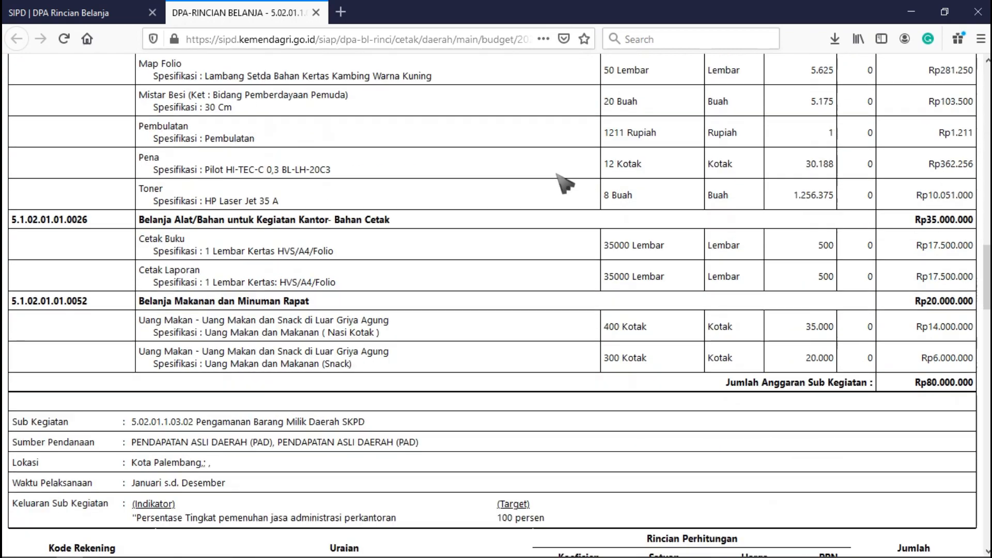
scroll(564, 181, "down", 10)
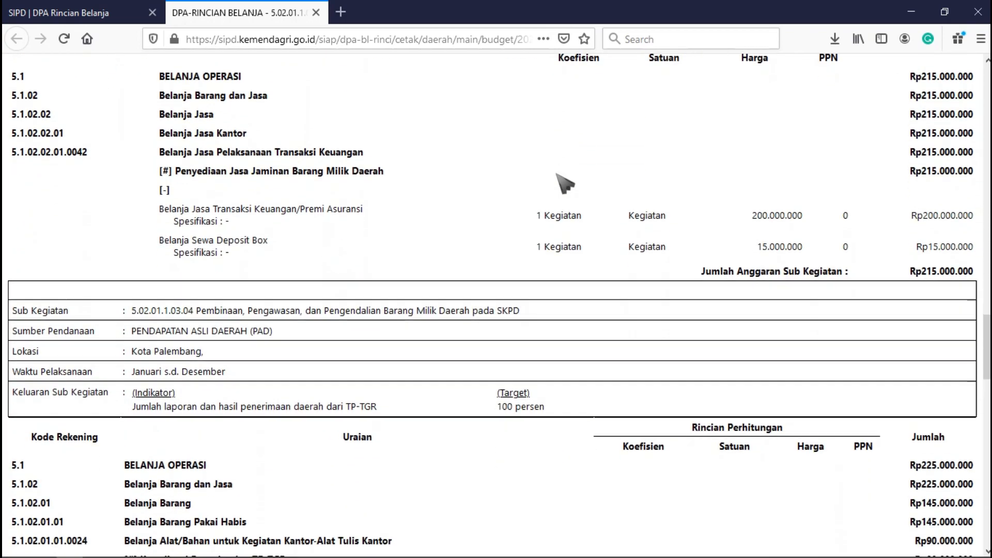
scroll(565, 184, "down", 15)
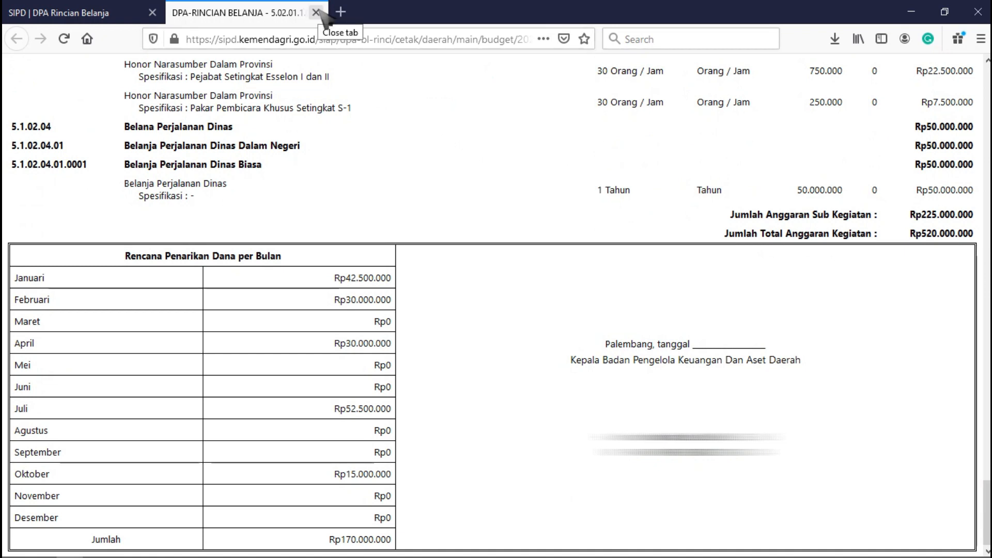
Close the DPA Rincian Belanja document and its schedule selection, and open the account options.
left_click(316, 12)
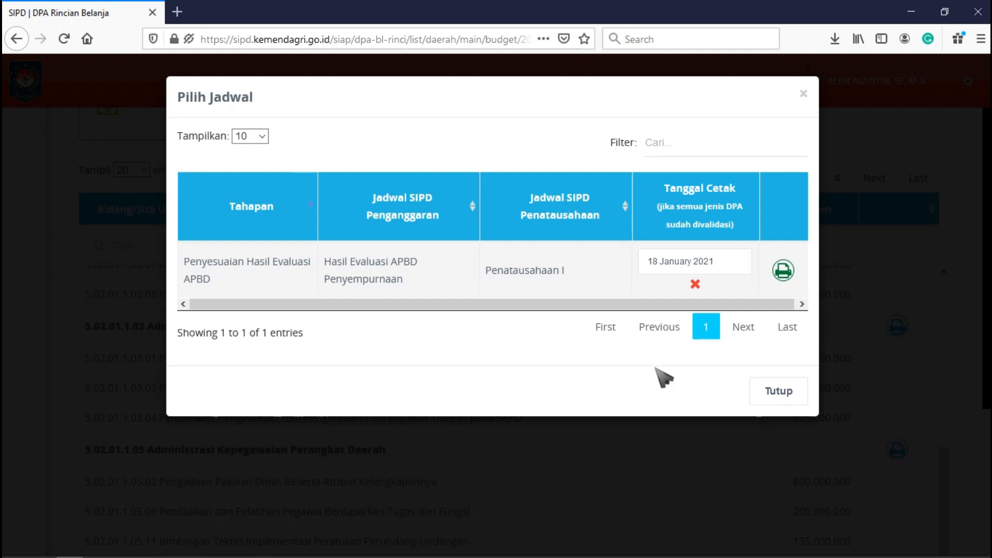
left_click(779, 393)
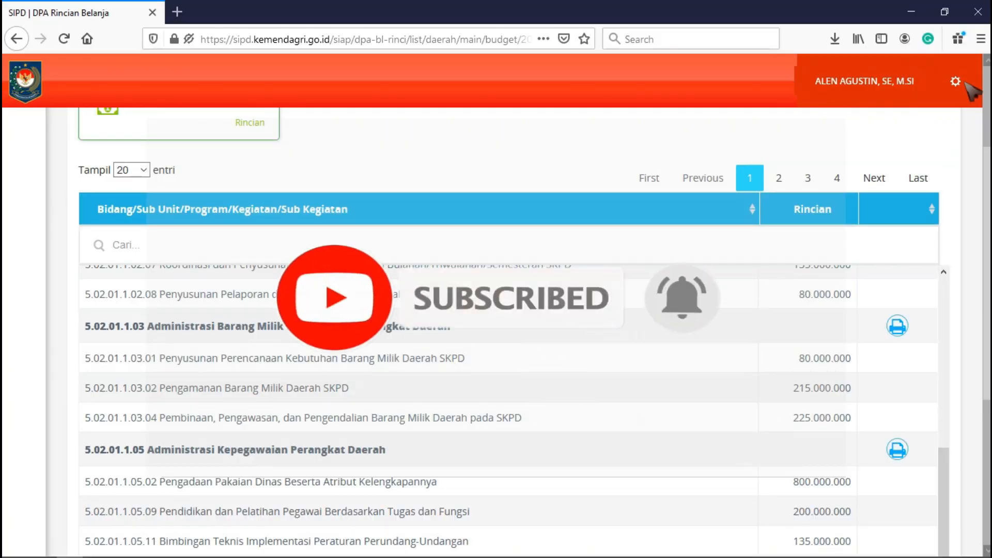
left_click(956, 82)
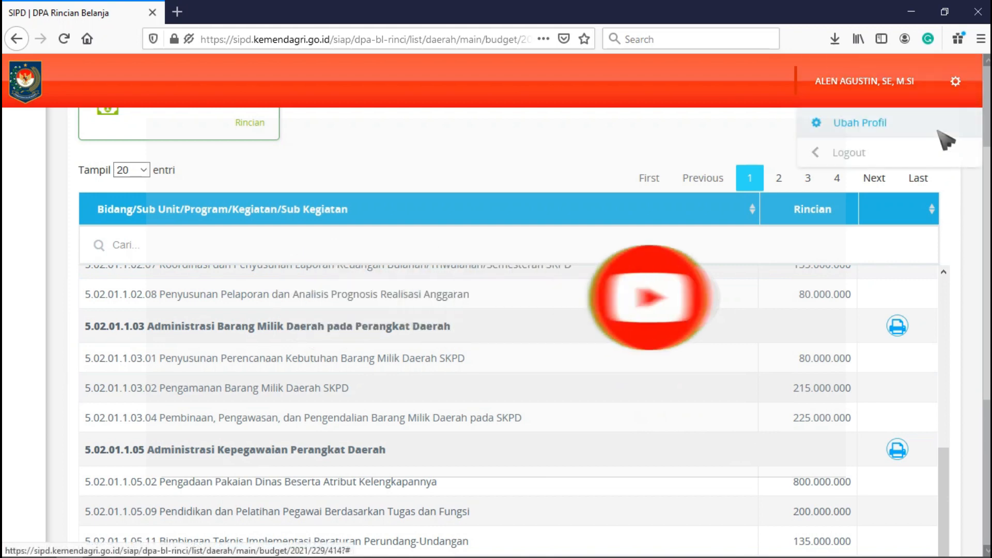